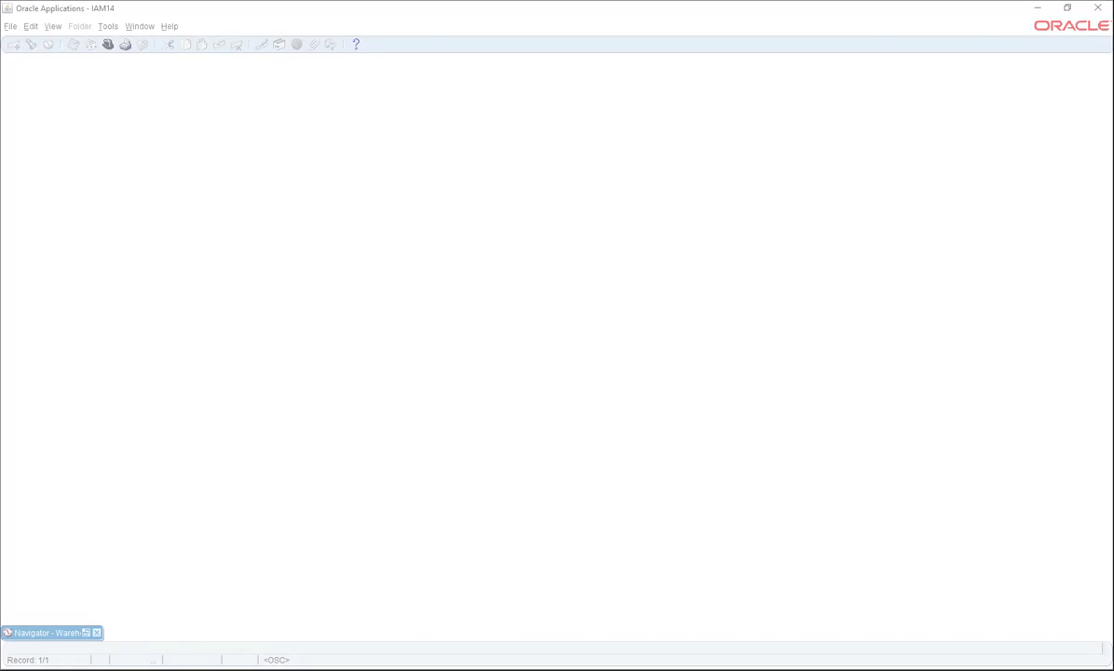
Open the Master Items form from the Material Setup item functions in the Warehouse Manager navigator
{"action": "left_click", "coordinate": [86, 634]}
{"action": "double_click", "coordinate": [370, 352]}
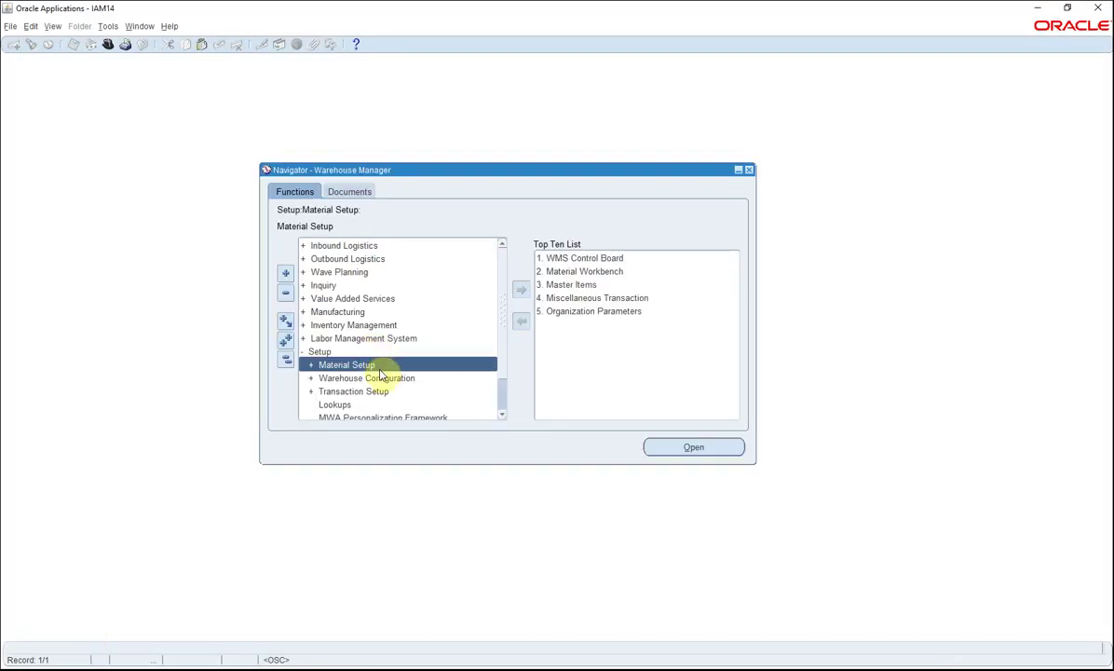
{"action": "double_click", "coordinate": [378, 365]}
{"action": "double_click", "coordinate": [386, 378]}
{"action": "double_click", "coordinate": [390, 391]}
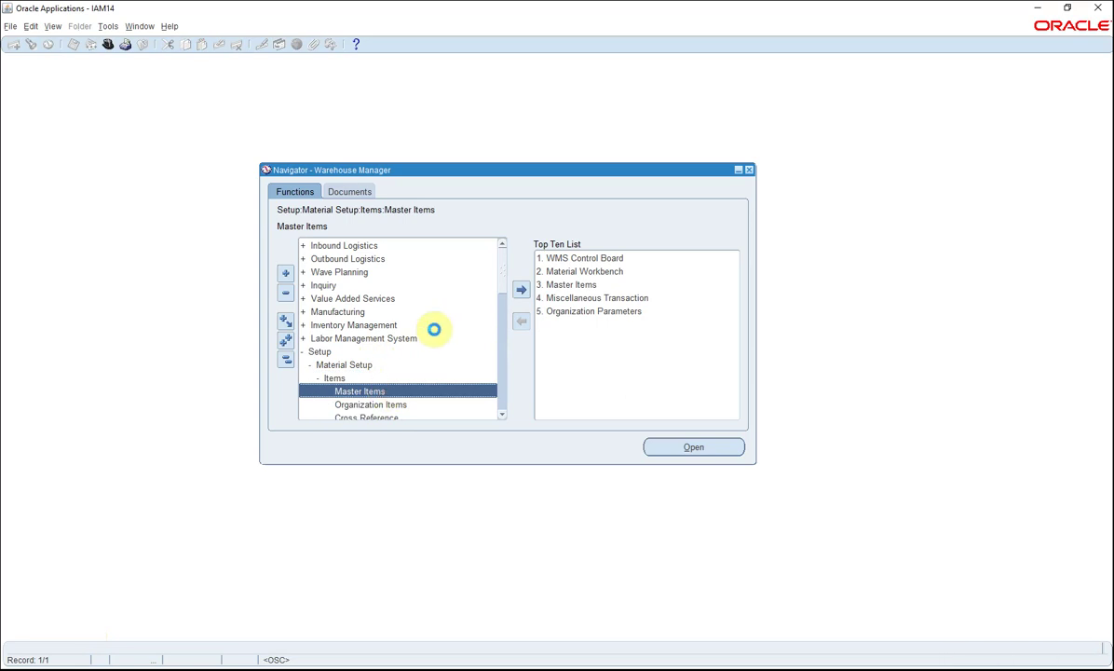
Name the new master item XX Pull Item and describe it as Test Item for Pull Replenishment
{"action": "type", "text": "XX Pull Item"}
{"action": "key", "text": "Tab"}
{"action": "type", "text": "Test Item for Pull Replenishment"}
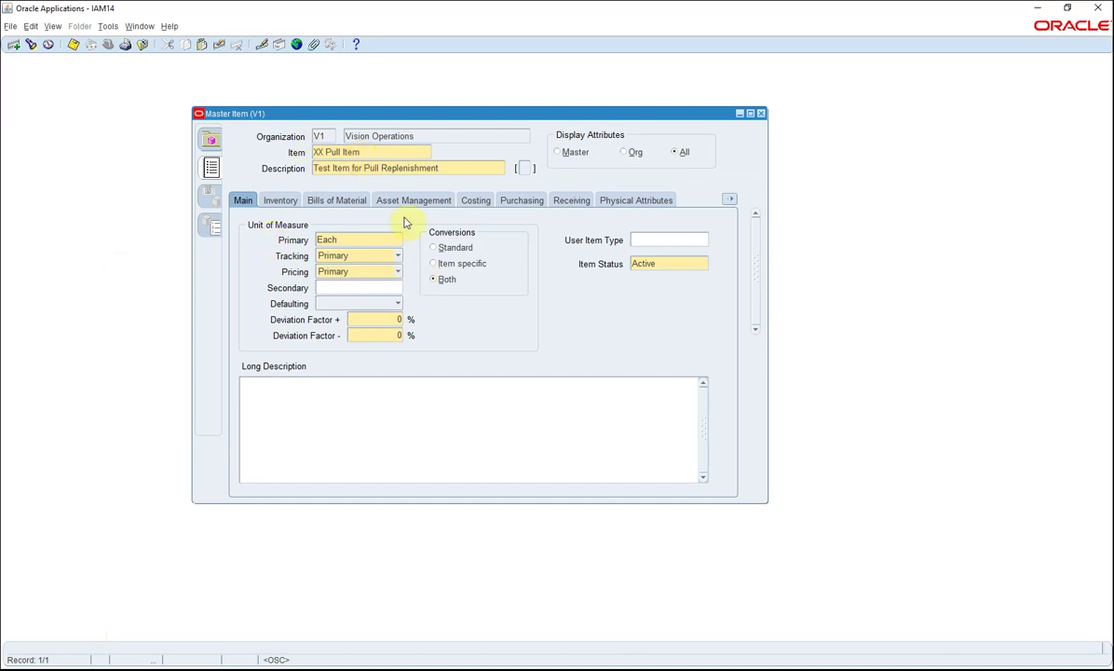
Apply the Purchased Item template to the XX Pull Item master item and save the record
{"action": "left_click", "coordinate": [108, 26]}
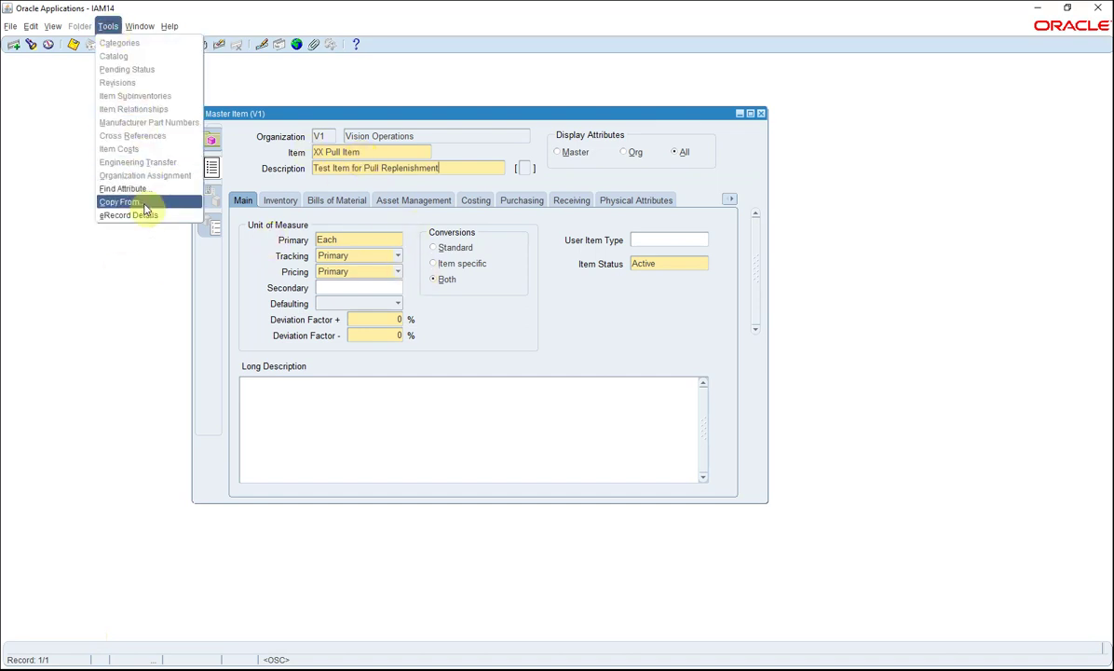
{"action": "left_click", "coordinate": [146, 203]}
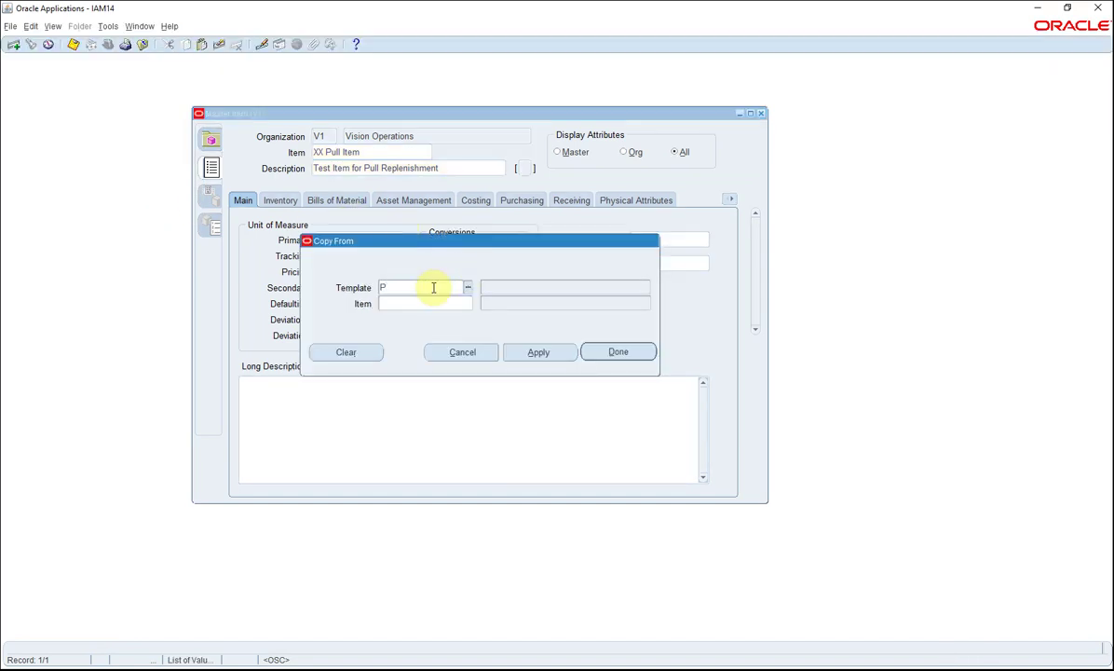
{"action": "type", "text": "Pur"}
{"action": "key", "text": "Tab"}
{"action": "left_click", "coordinate": [539, 351]}
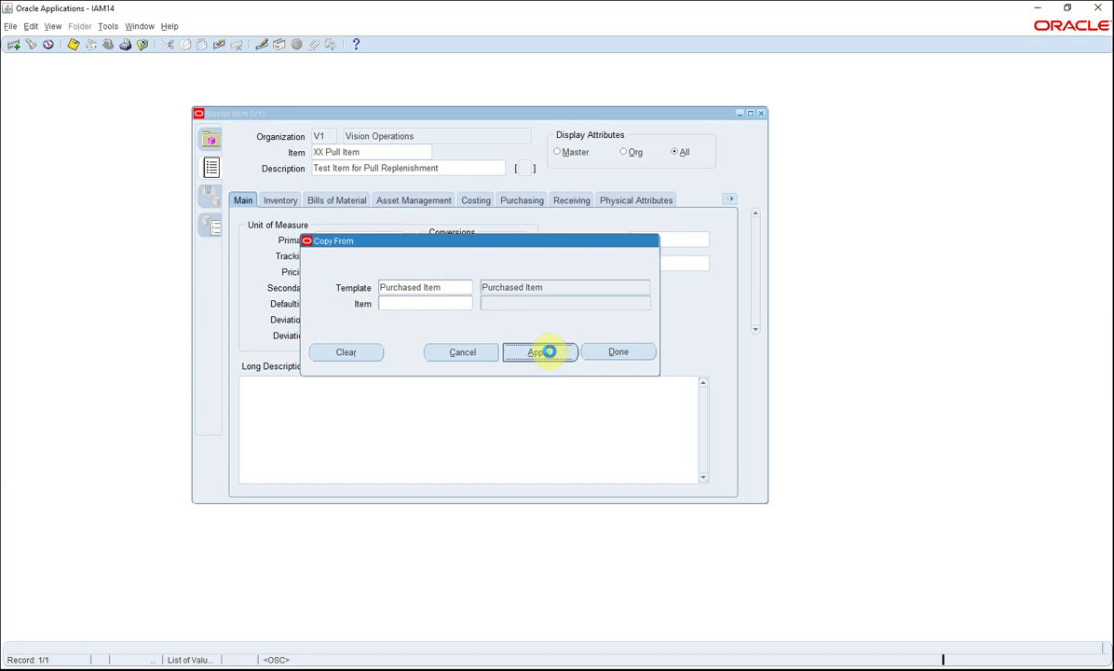
{"action": "left_click", "coordinate": [617, 354]}
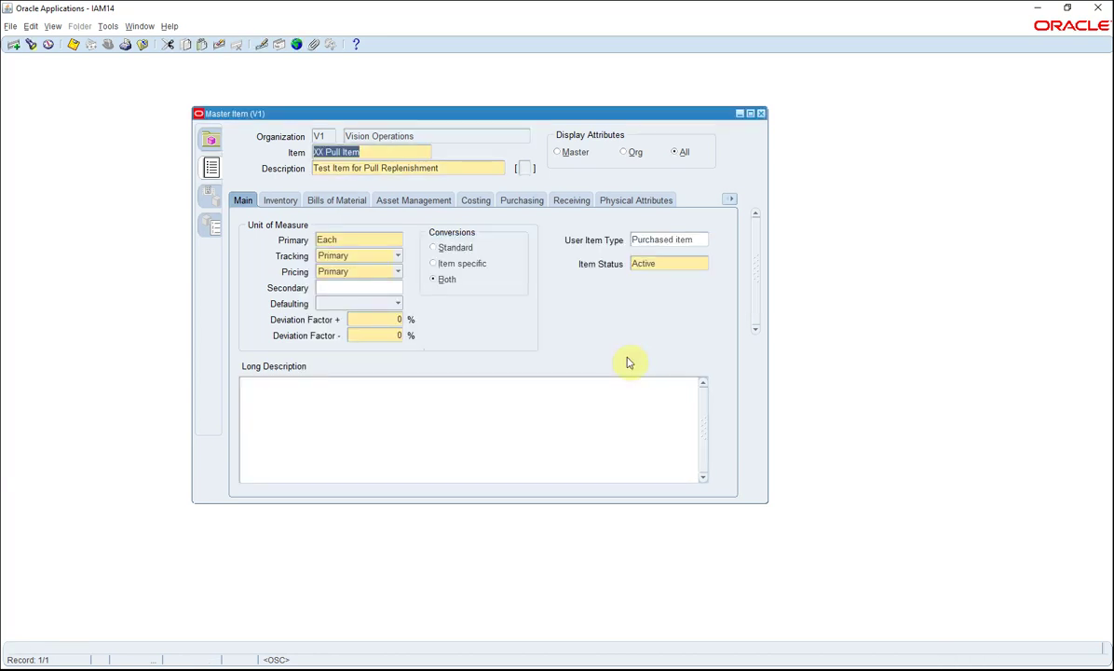
{"action": "left_click", "coordinate": [73, 46]}
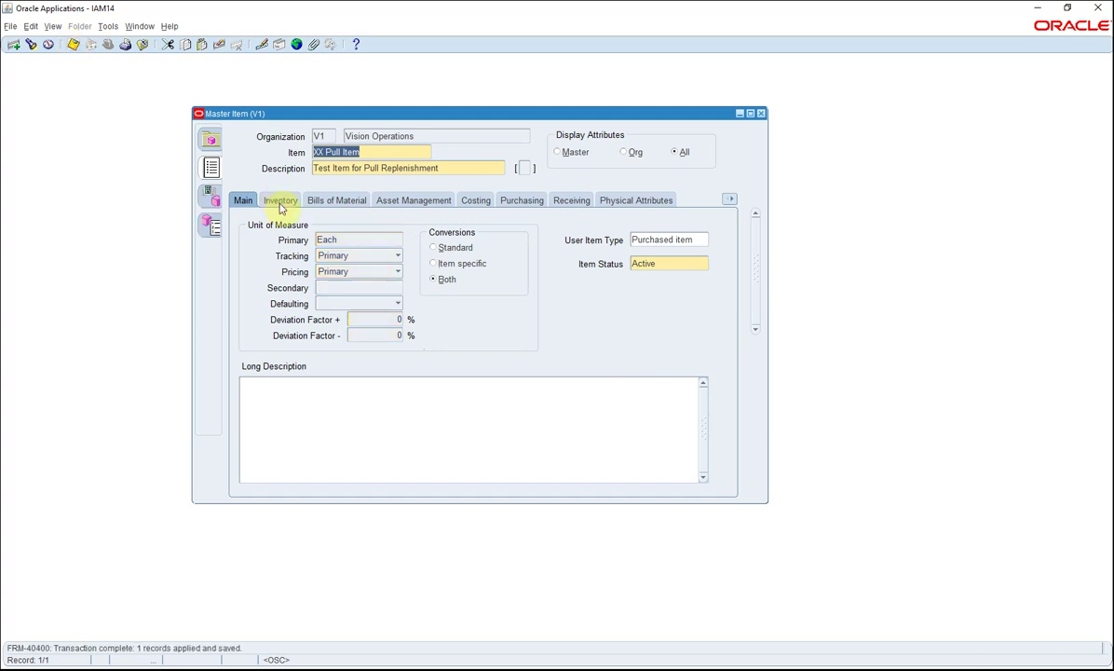
Assign XX Pull Item to the XW1 organization (XX-WMSOrganization1) and save the assignment
{"action": "left_click", "coordinate": [108, 26]}
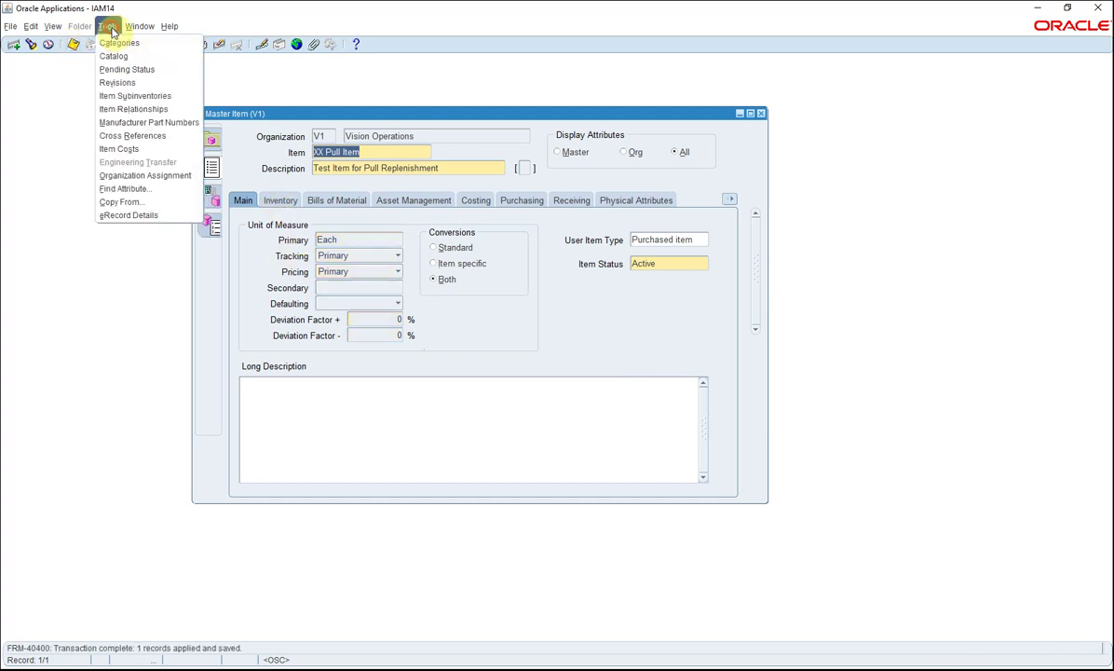
{"action": "left_click", "coordinate": [160, 176]}
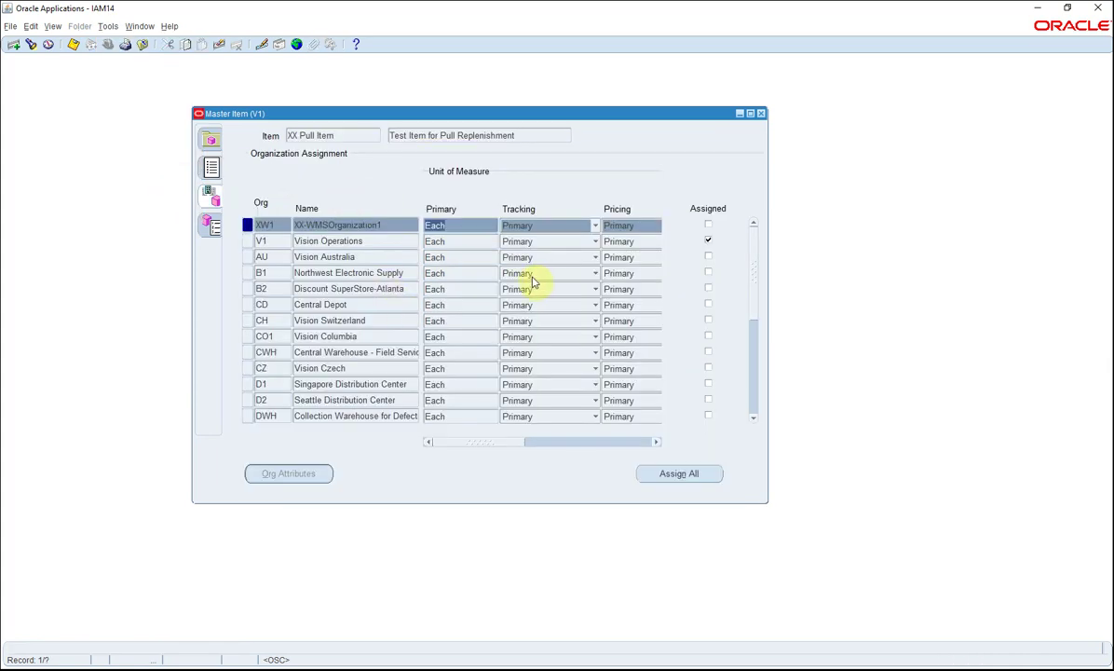
{"action": "left_click", "coordinate": [708, 224]}
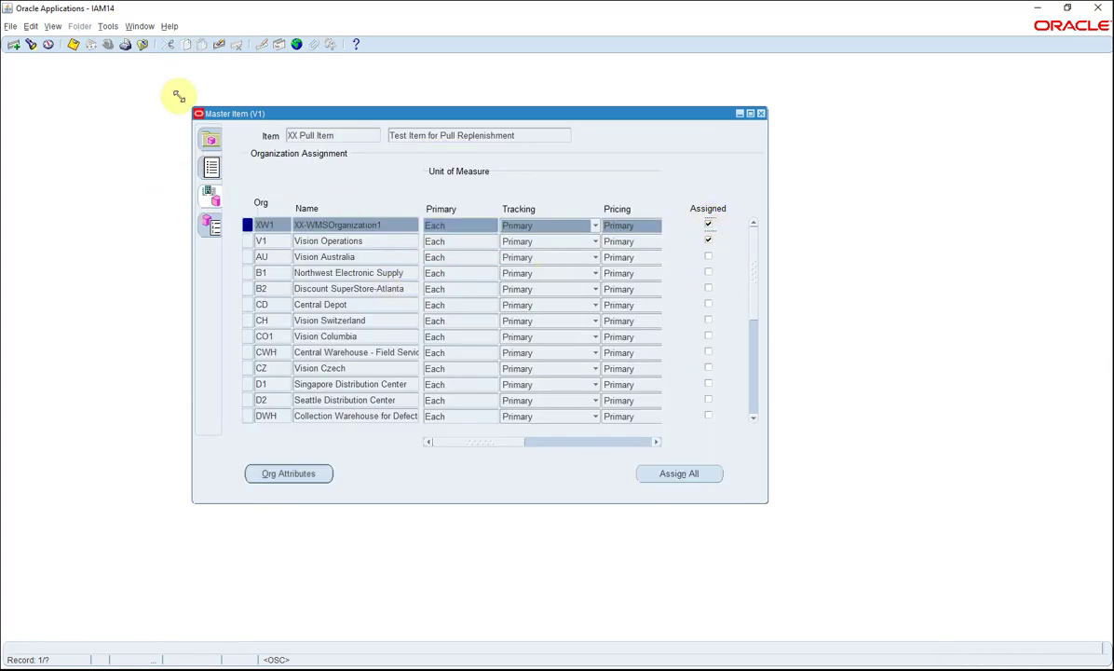
{"action": "left_click", "coordinate": [72, 44]}
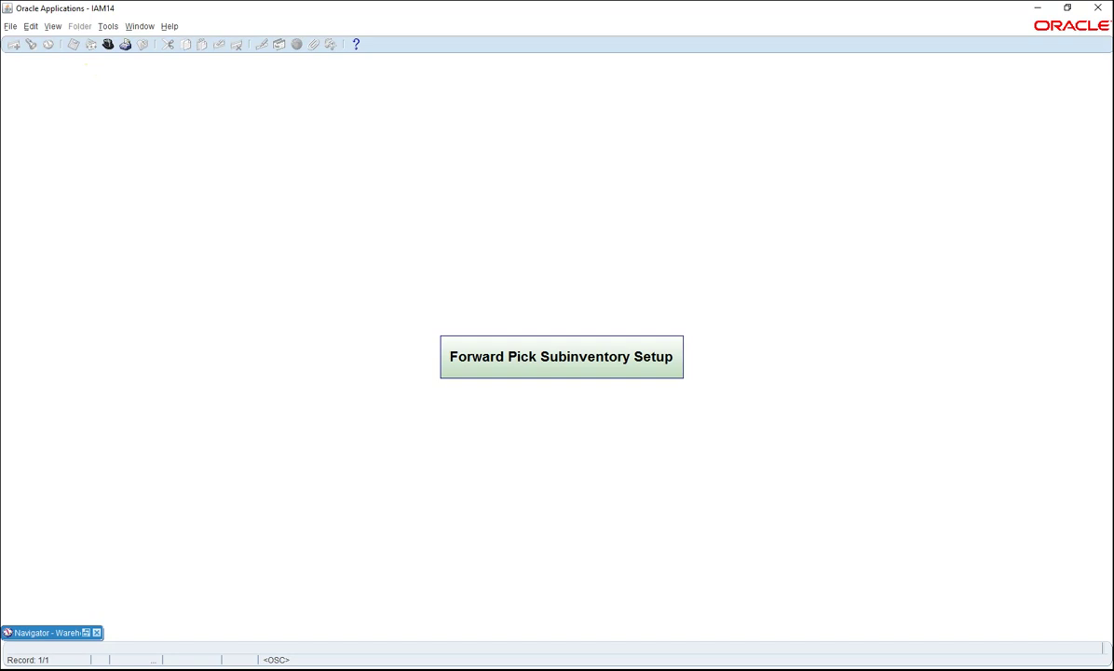
Open the Subinventories form from the Warehouses functions under the Warehouse Configuration setup
{"action": "left_click", "coordinate": [85, 633]}
{"action": "left_click", "coordinate": [386, 349]}
{"action": "double_click", "coordinate": [386, 349]}
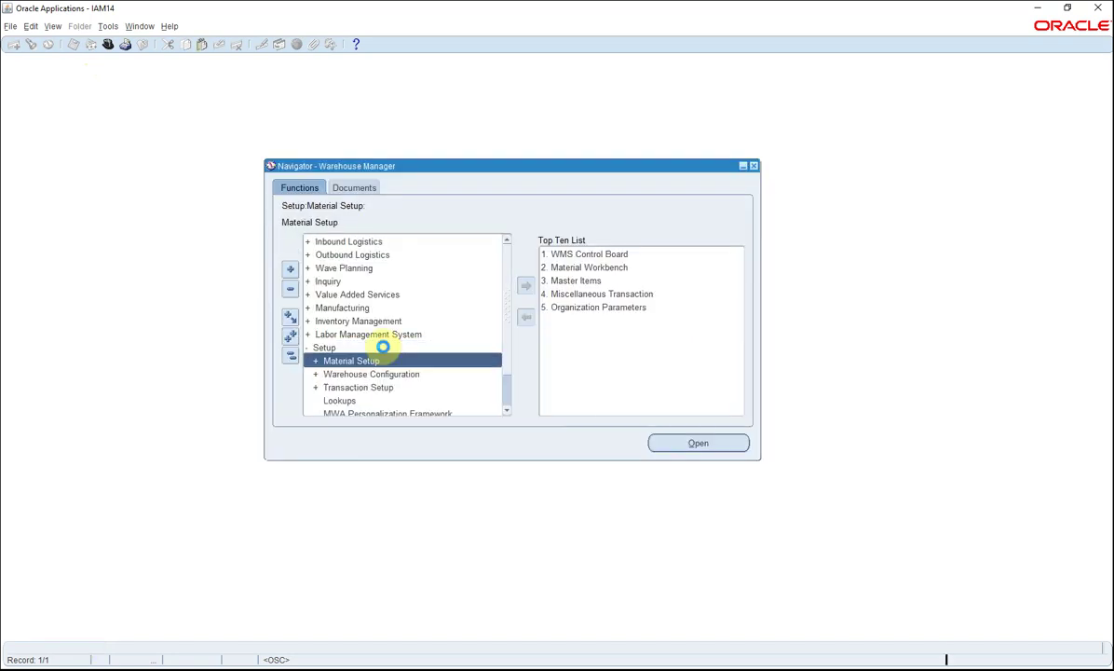
{"action": "double_click", "coordinate": [398, 373]}
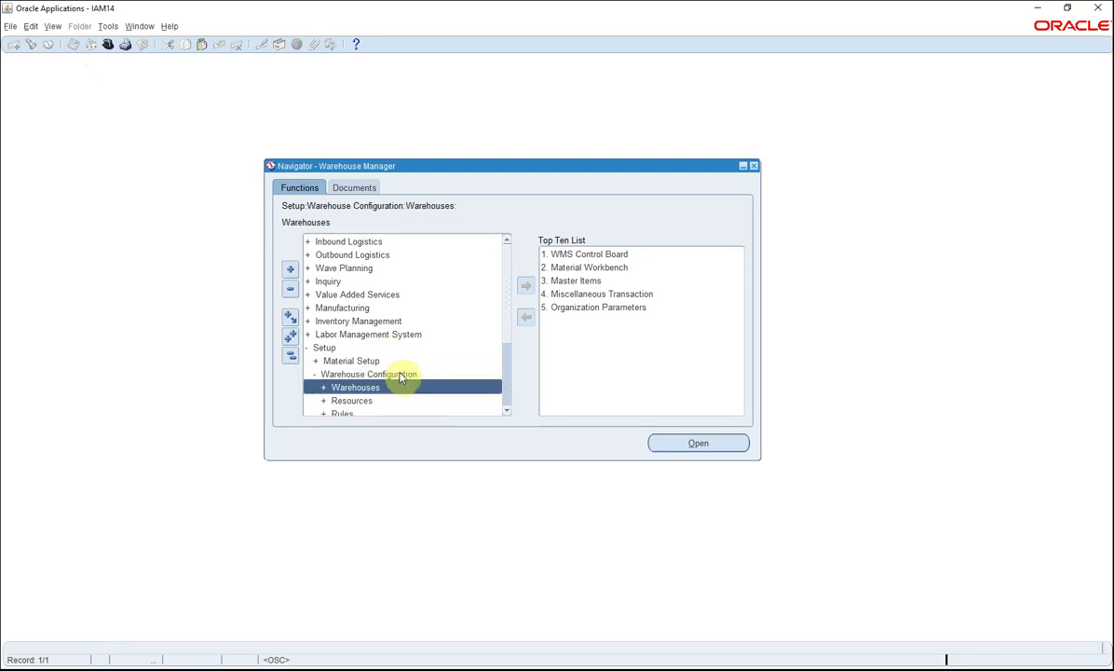
{"action": "double_click", "coordinate": [405, 386]}
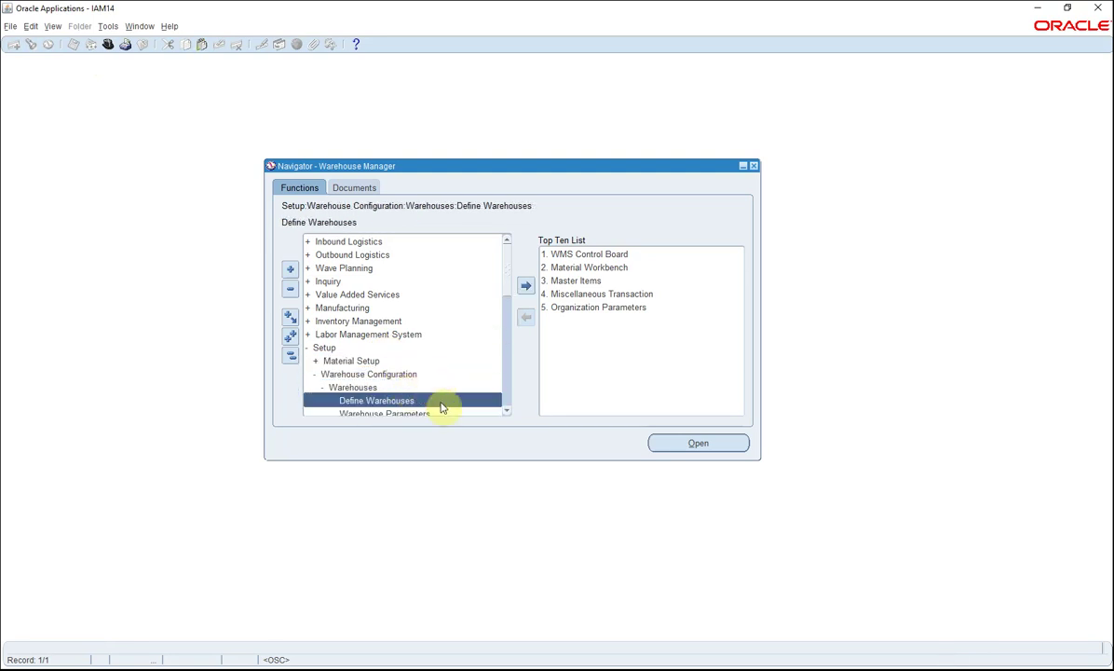
{"action": "scroll", "coordinate": [506, 410], "scroll_direction": "down", "scroll_amount": 5}
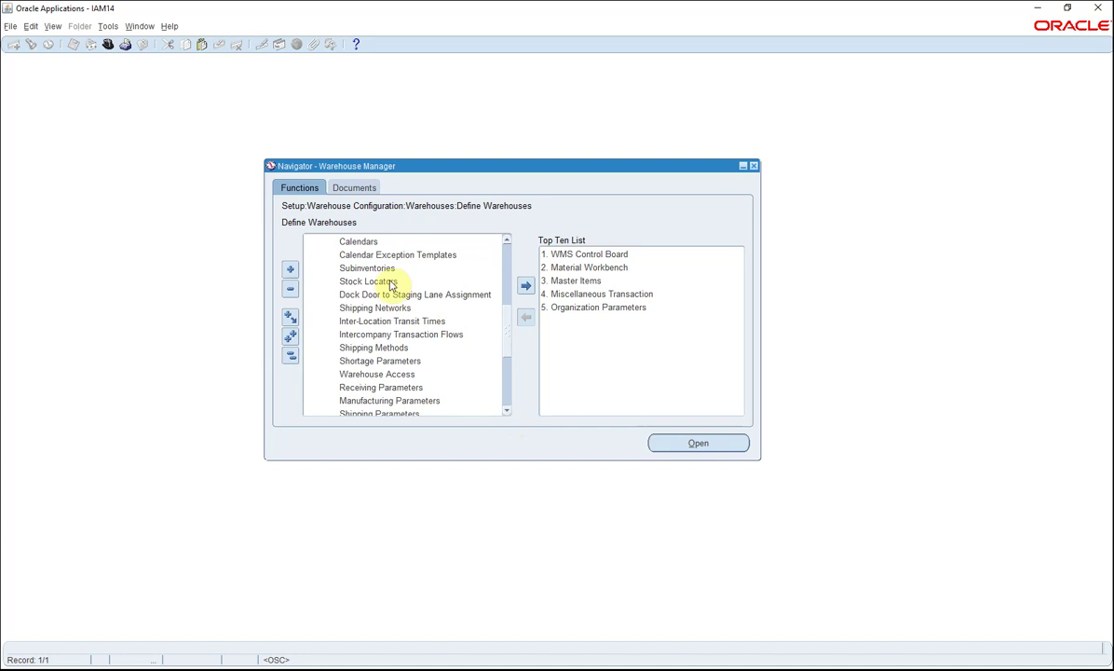
{"action": "left_click", "coordinate": [382, 267]}
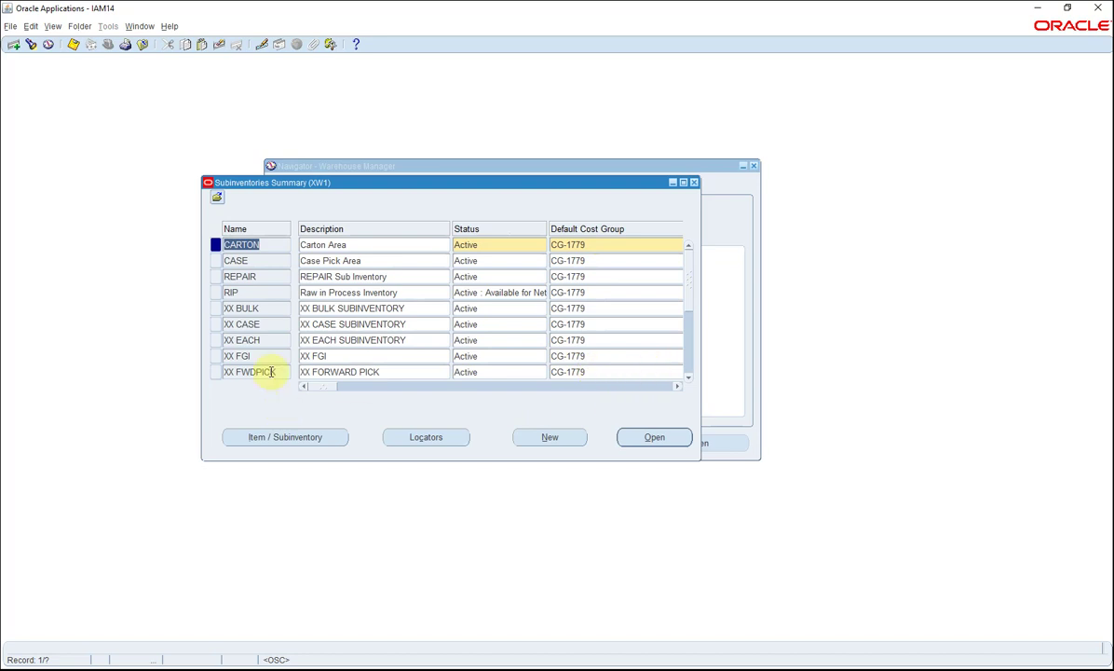
Check the picking UOM of the XX FWDPICK subinventory and open its item assignments
{"action": "left_click", "coordinate": [267, 372]}
{"action": "left_click", "coordinate": [652, 438]}
{"action": "left_click_drag", "start_coordinate": [380, 78], "coordinate": [650, 151]}
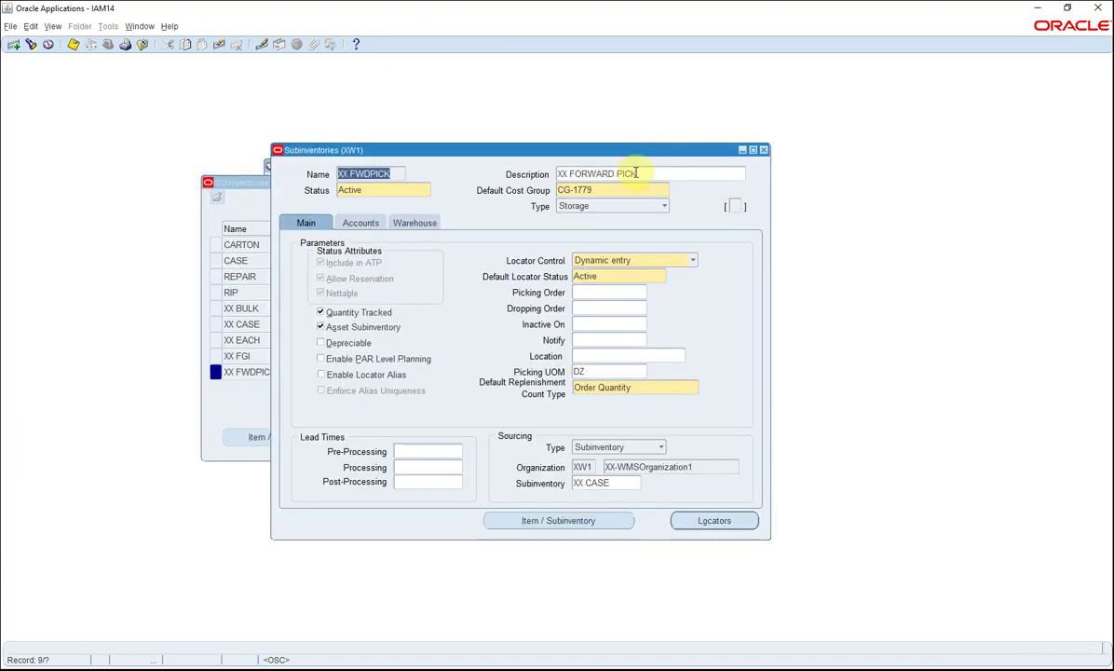
{"action": "left_click", "coordinate": [630, 373]}
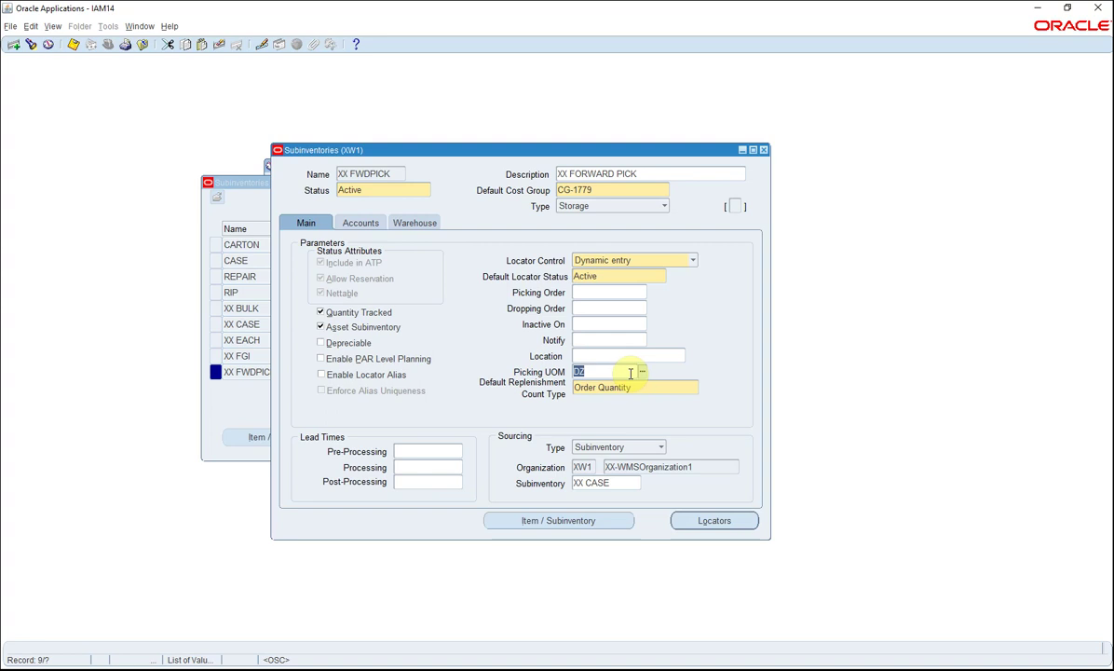
{"action": "left_click", "coordinate": [594, 525]}
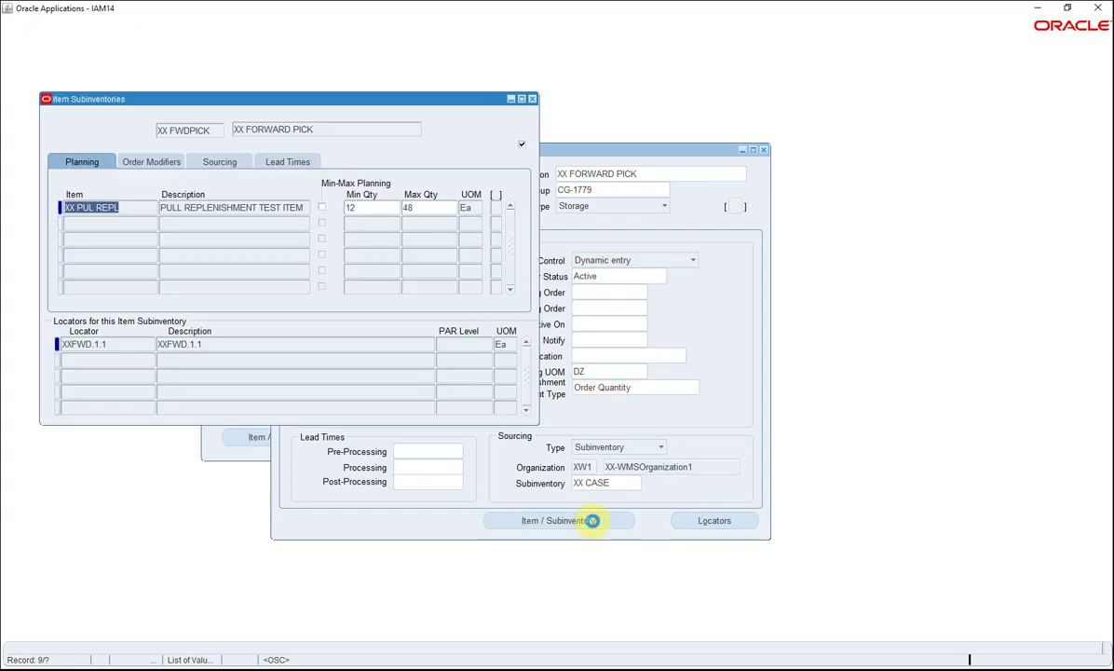
Add XX Pull Item to the XX FWDPICK subinventory with a minimum quantity of 12 and maximum quantity of 48
{"action": "left_click", "coordinate": [120, 227]}
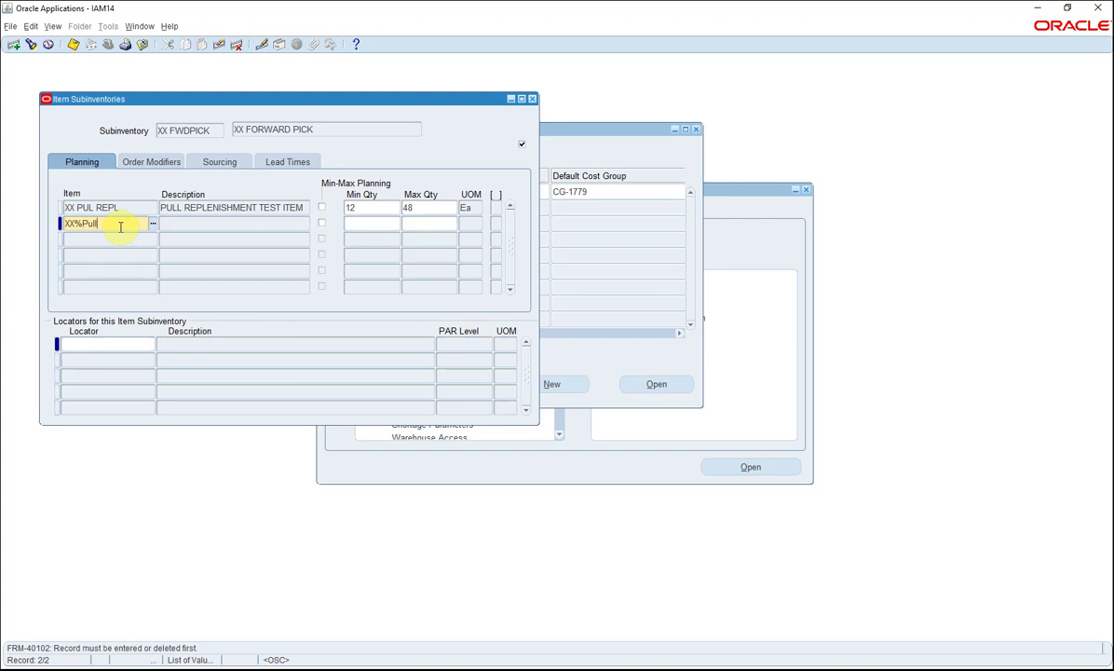
{"action": "key", "text": "Tab"}
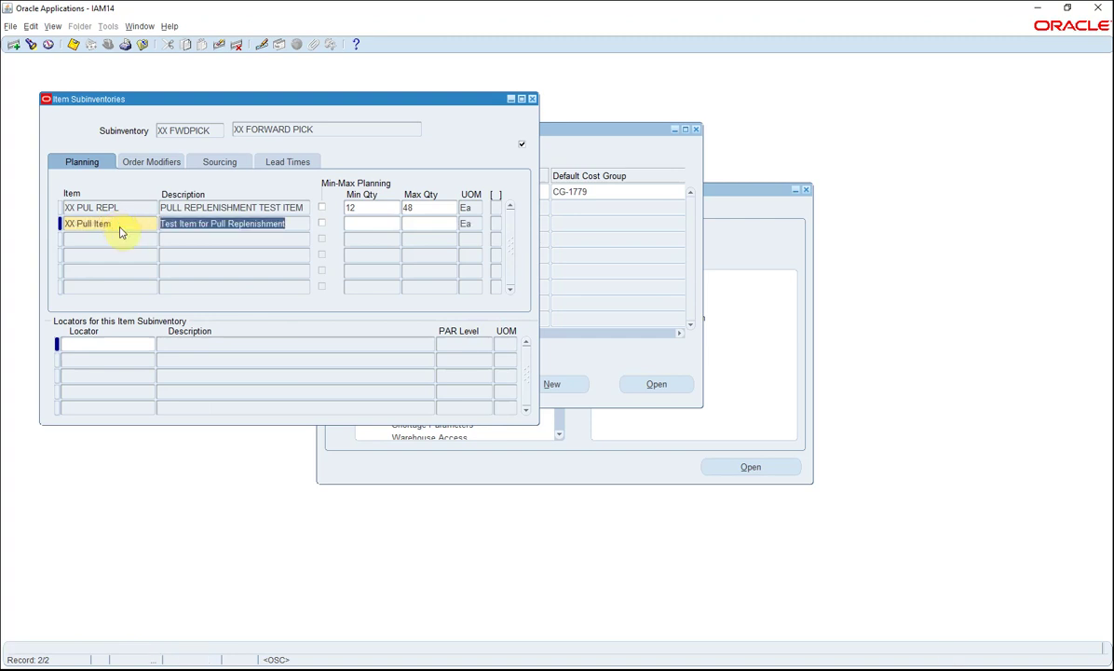
{"action": "left_click", "coordinate": [357, 221]}
{"action": "type", "text": "12"}
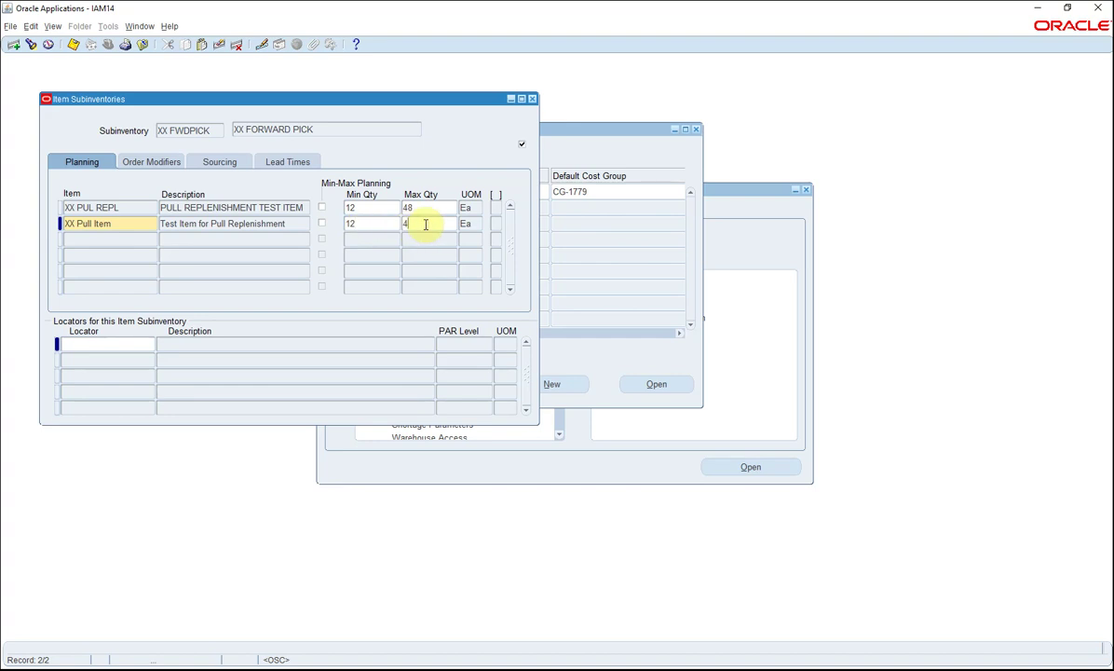
{"action": "key", "text": "Tab"}
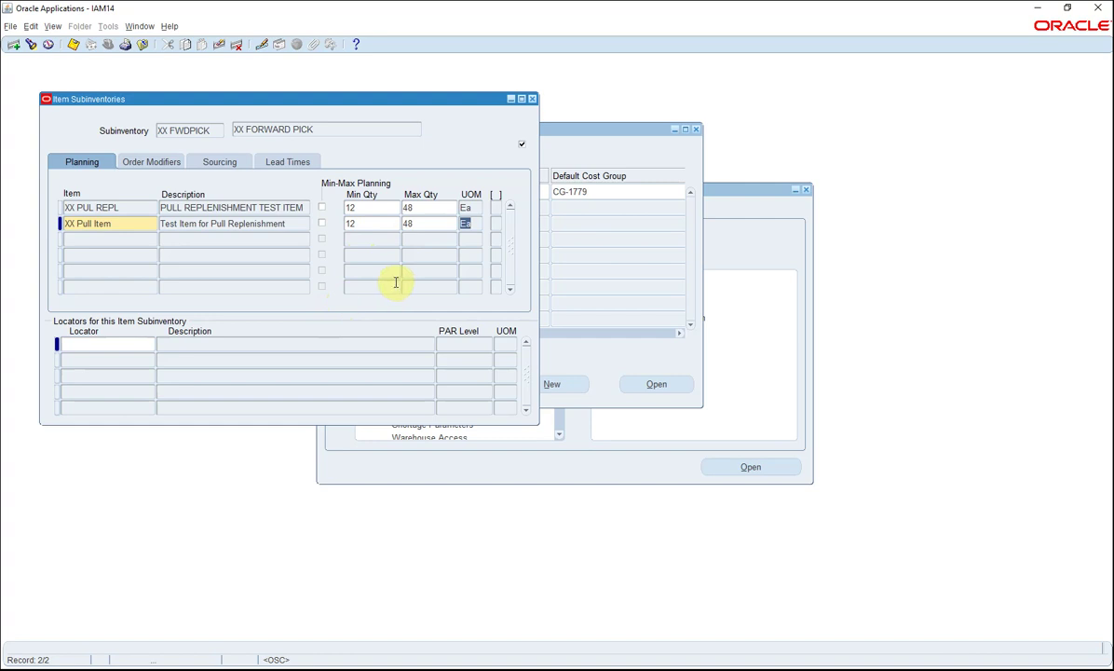
Set the sourcing of XX Pull Item to type Subinventory with XX CASE as the source subinventory
{"action": "left_click", "coordinate": [223, 165]}
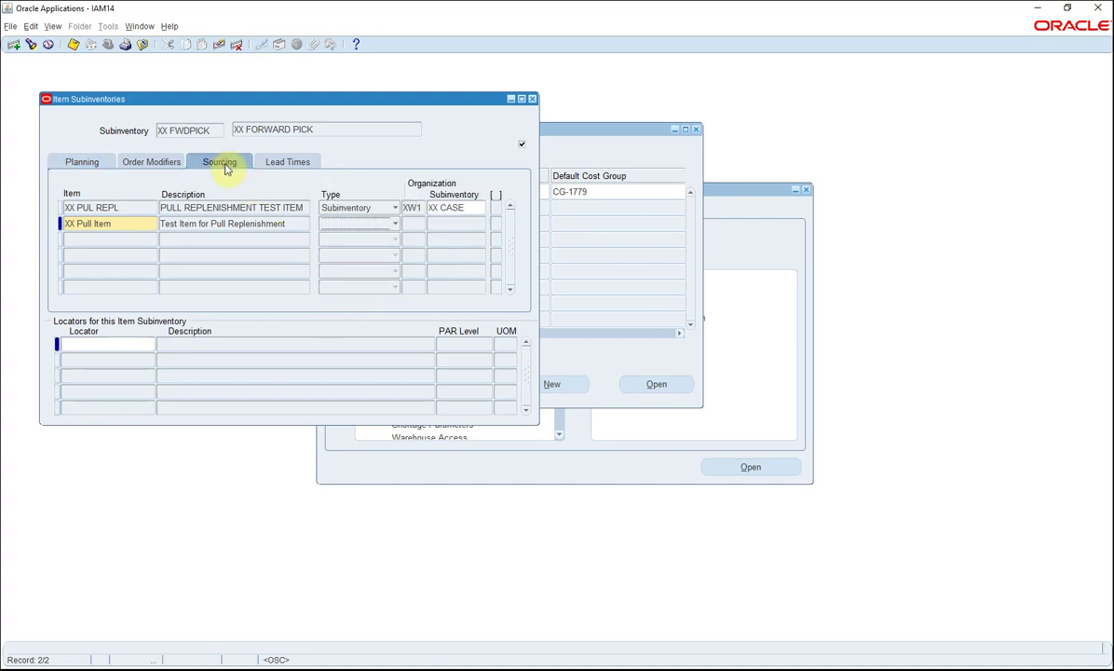
{"action": "left_click", "coordinate": [388, 227]}
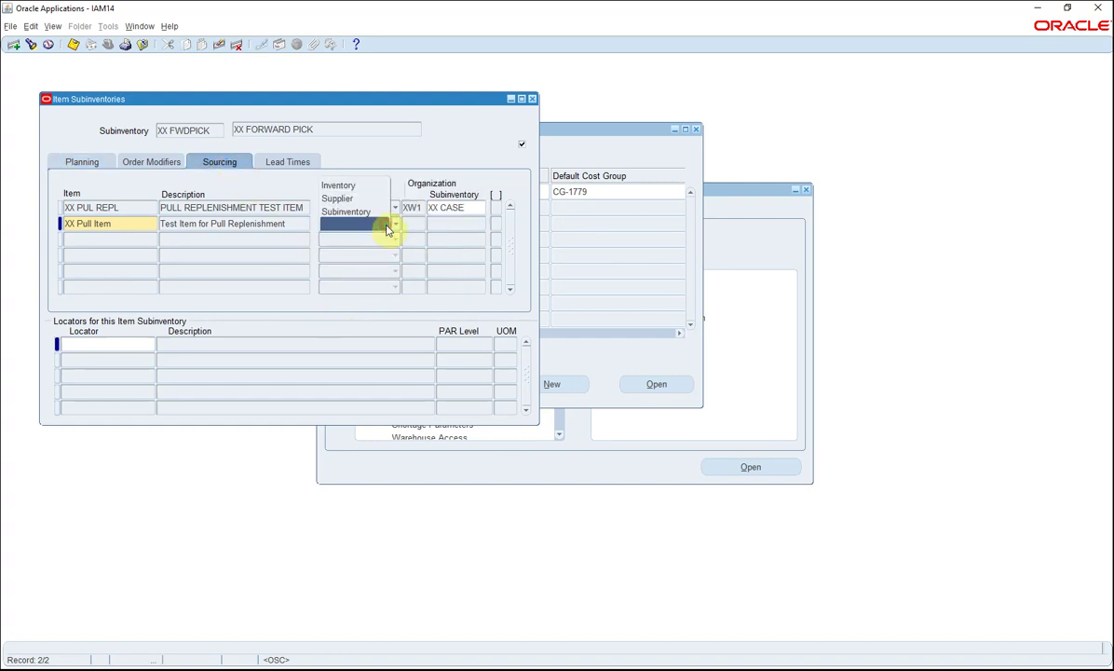
{"action": "left_click", "coordinate": [372, 212]}
{"action": "left_click", "coordinate": [457, 224]}
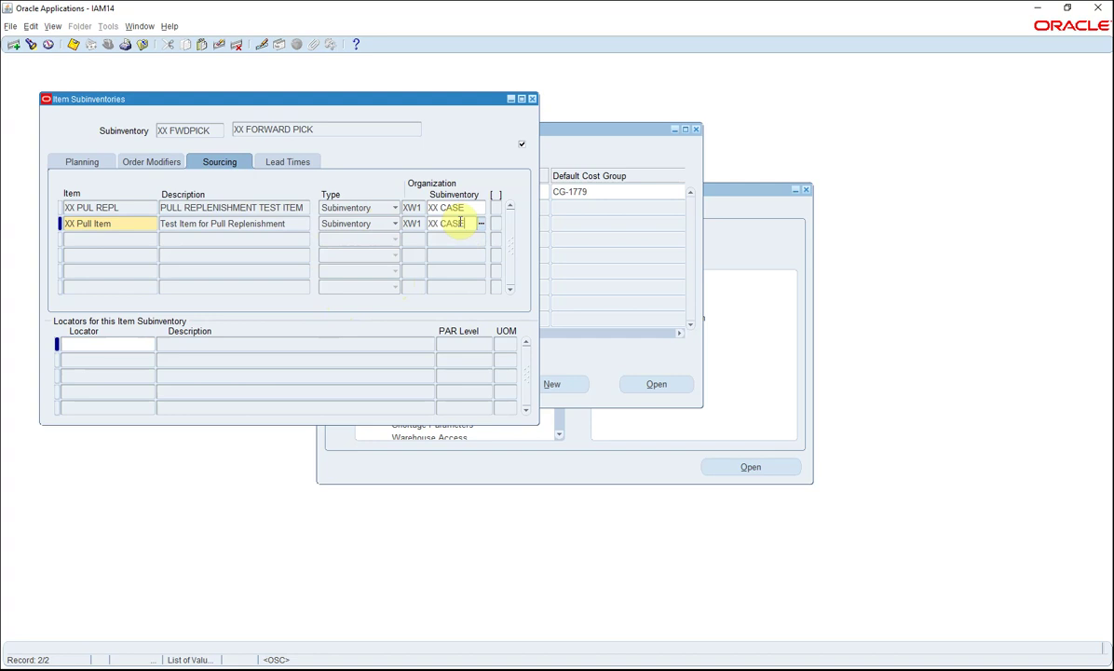
{"action": "key", "text": "Tab"}
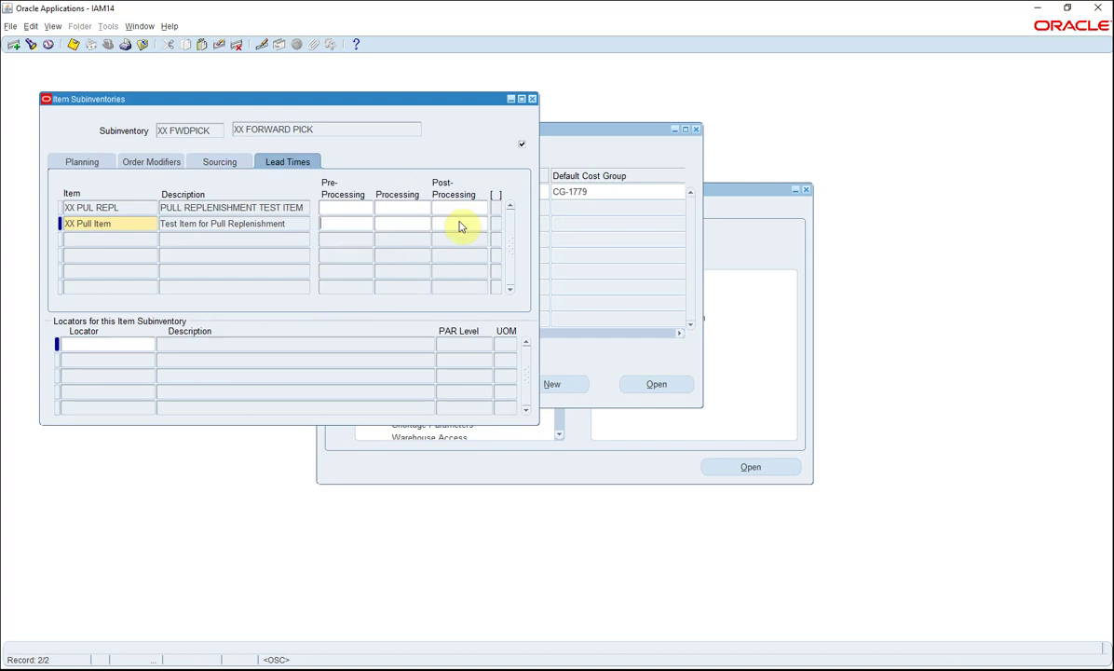
Assign locator XXFWD.1.1 to XX Pull Item in the XX FWDPICK subinventory and save the record
{"action": "left_click", "coordinate": [106, 342]}
{"action": "type", "text": "%"}
{"action": "key", "text": "Tab"}
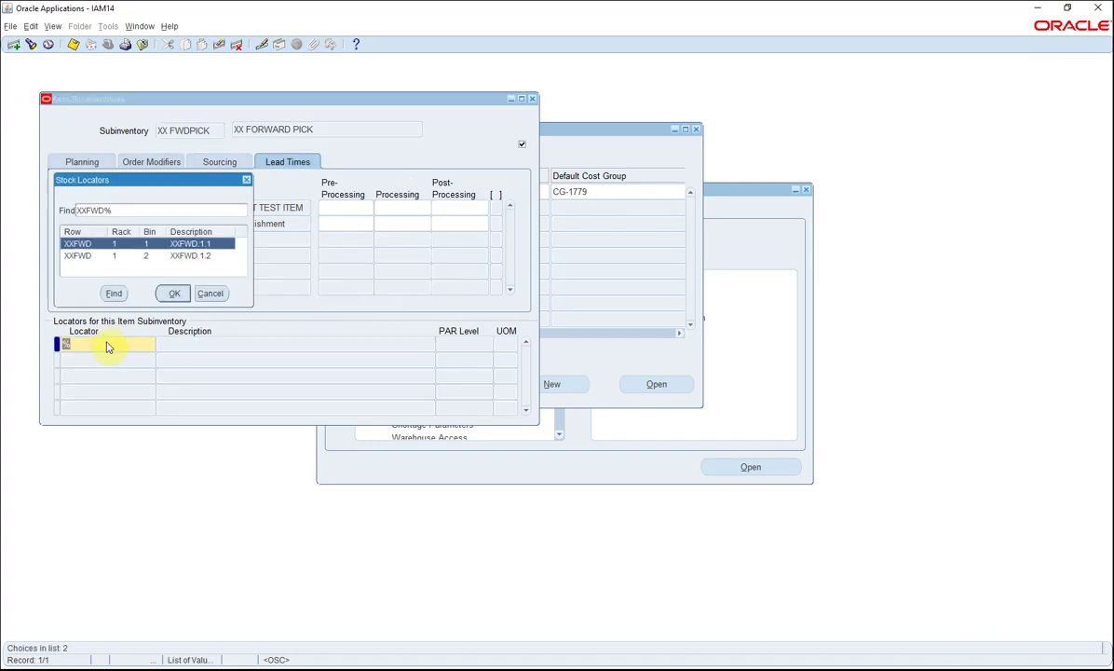
{"action": "key", "text": "Return"}
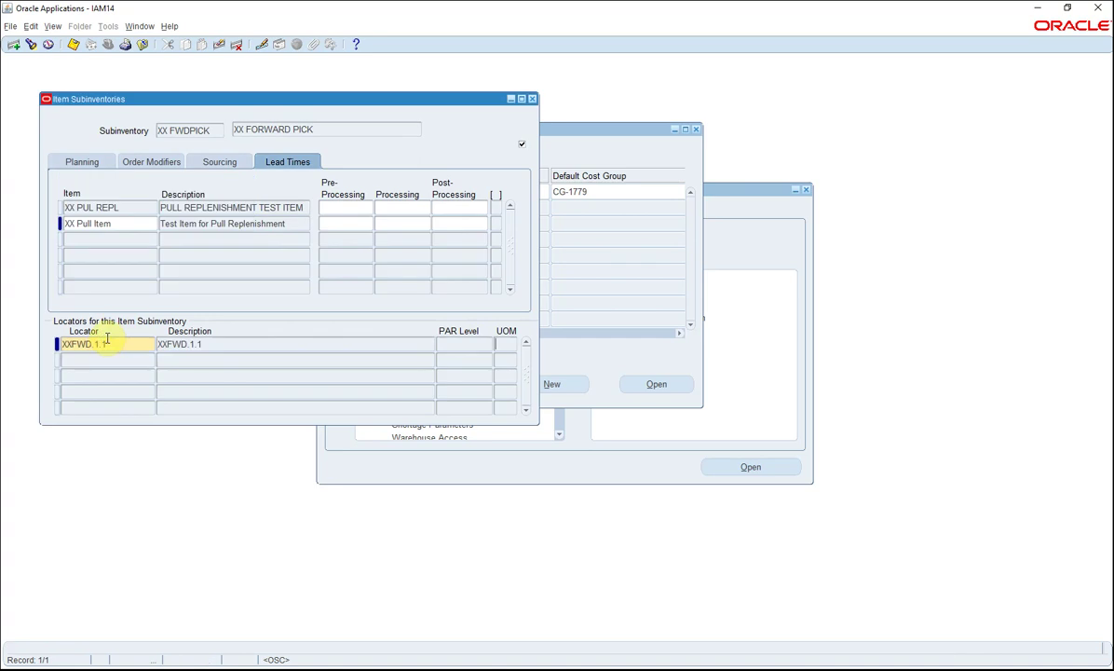
{"action": "left_click", "coordinate": [112, 223]}
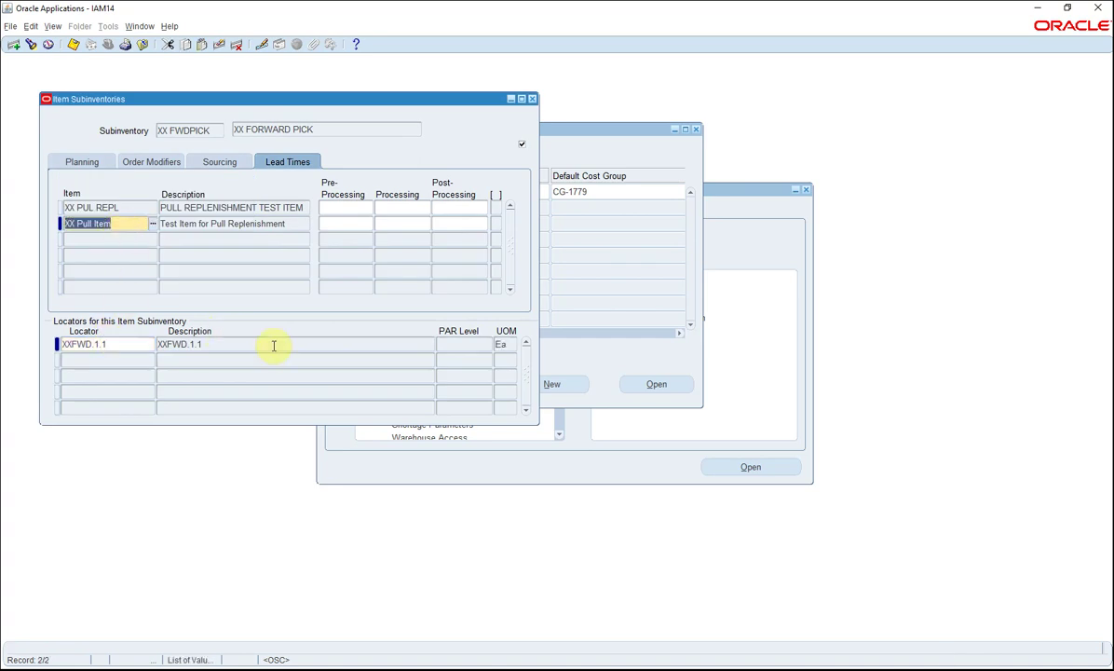
{"action": "left_click", "coordinate": [73, 45]}
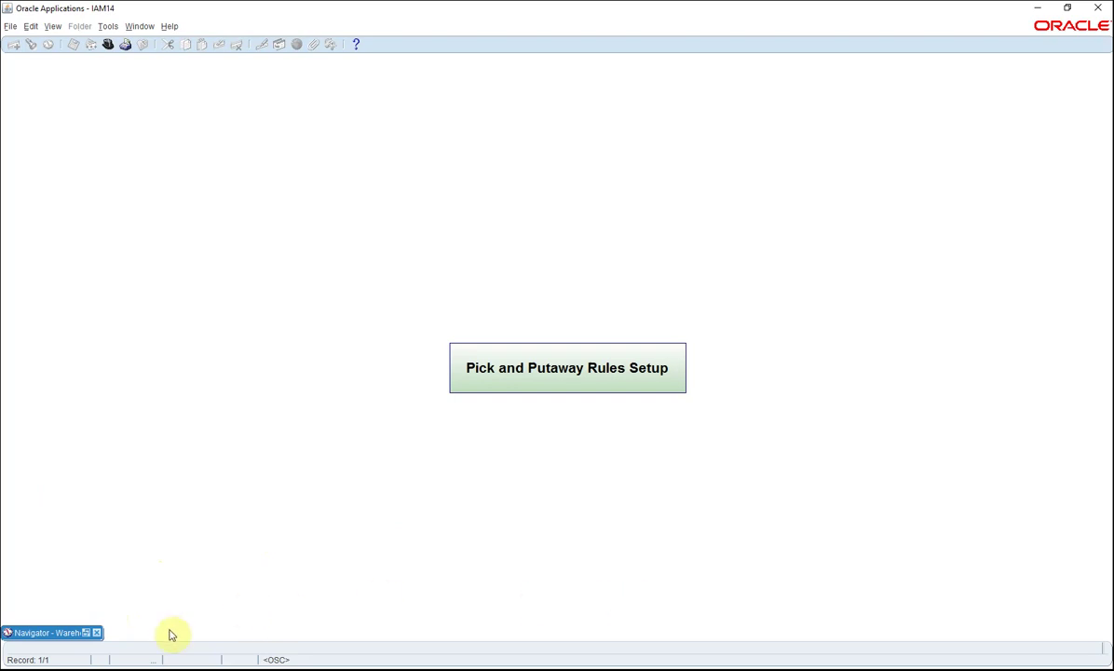
Open the Warehouse Execution Rules form from the Warehouse Configuration setup
{"action": "left_click", "coordinate": [85, 634]}
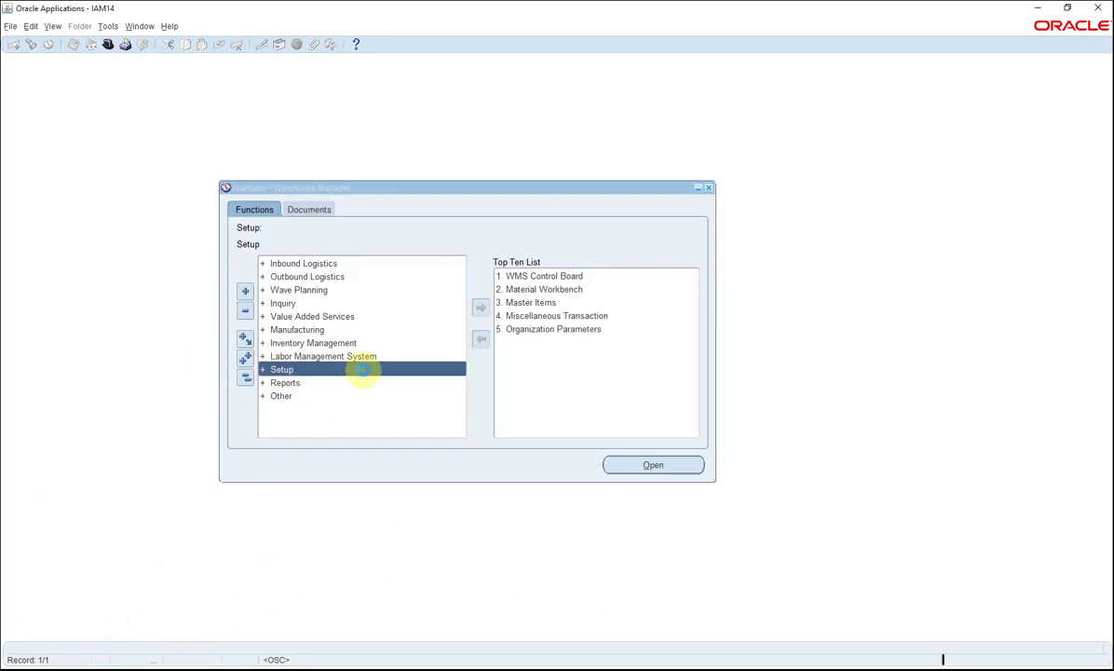
{"action": "double_click", "coordinate": [362, 370]}
{"action": "left_click", "coordinate": [461, 417]}
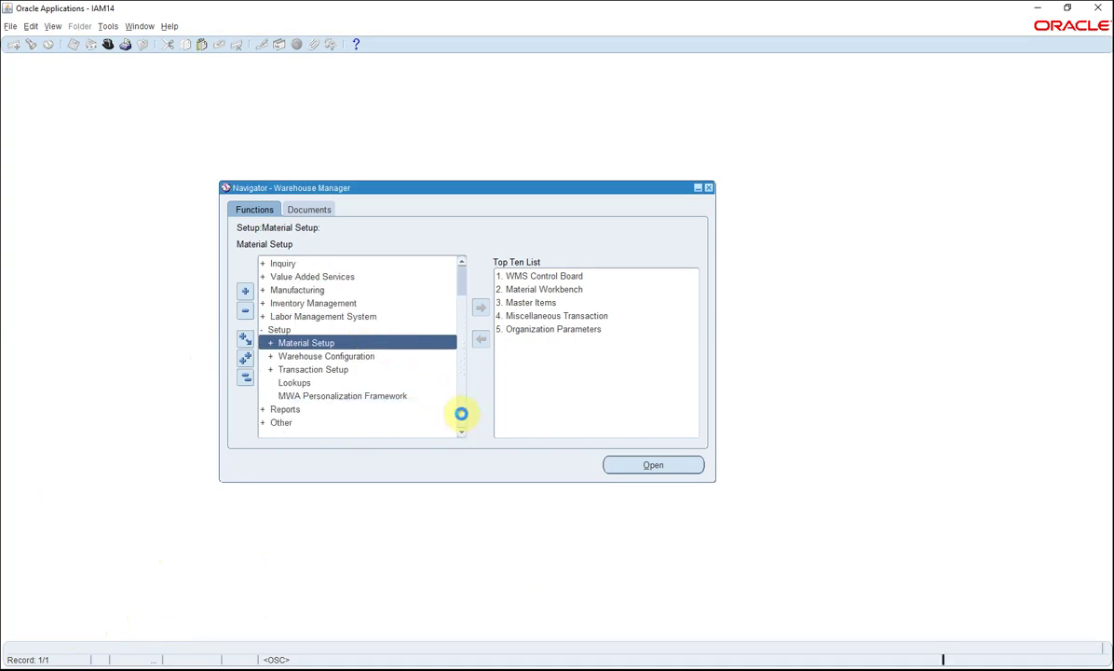
{"action": "double_click", "coordinate": [386, 356]}
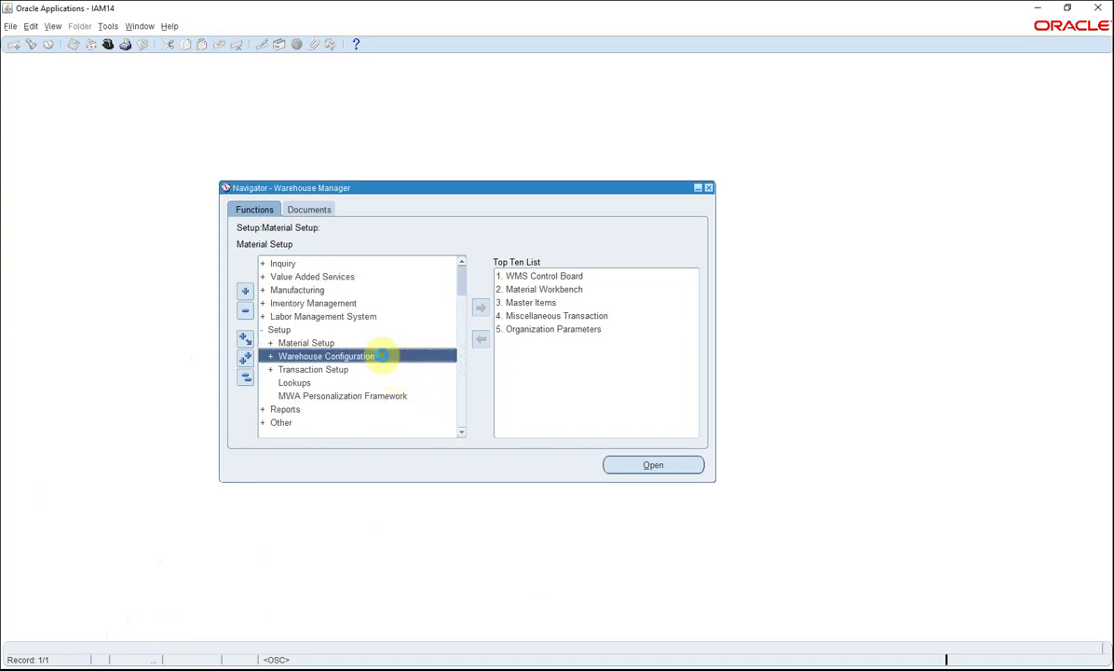
{"action": "left_click", "coordinate": [458, 413]}
{"action": "double_click", "coordinate": [356, 328]}
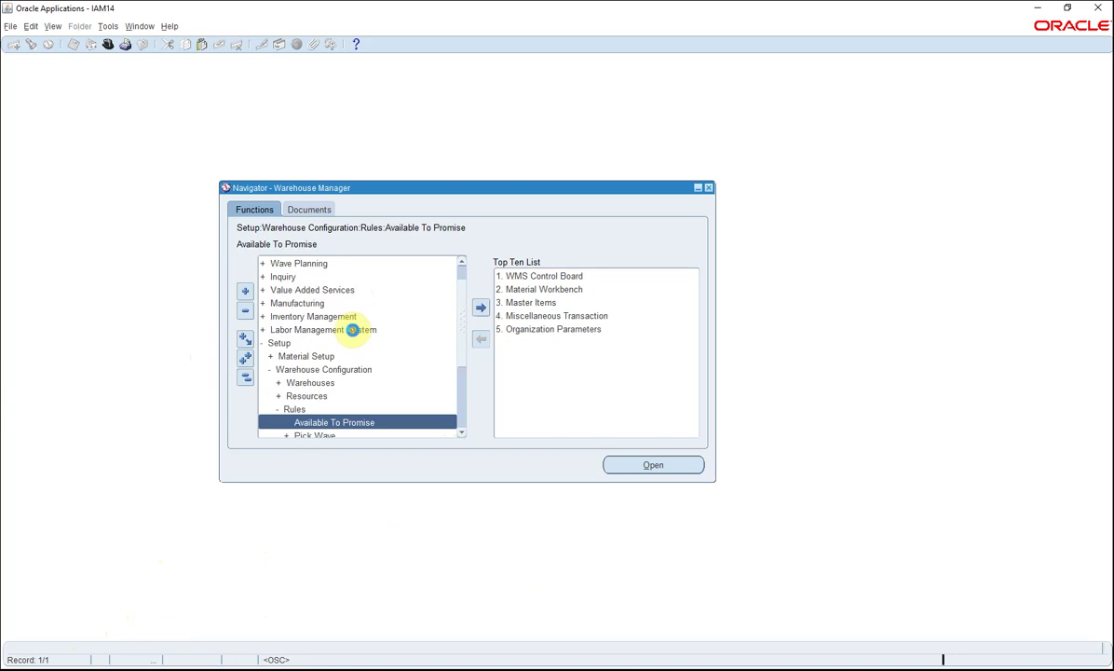
{"action": "left_click", "coordinate": [462, 396]}
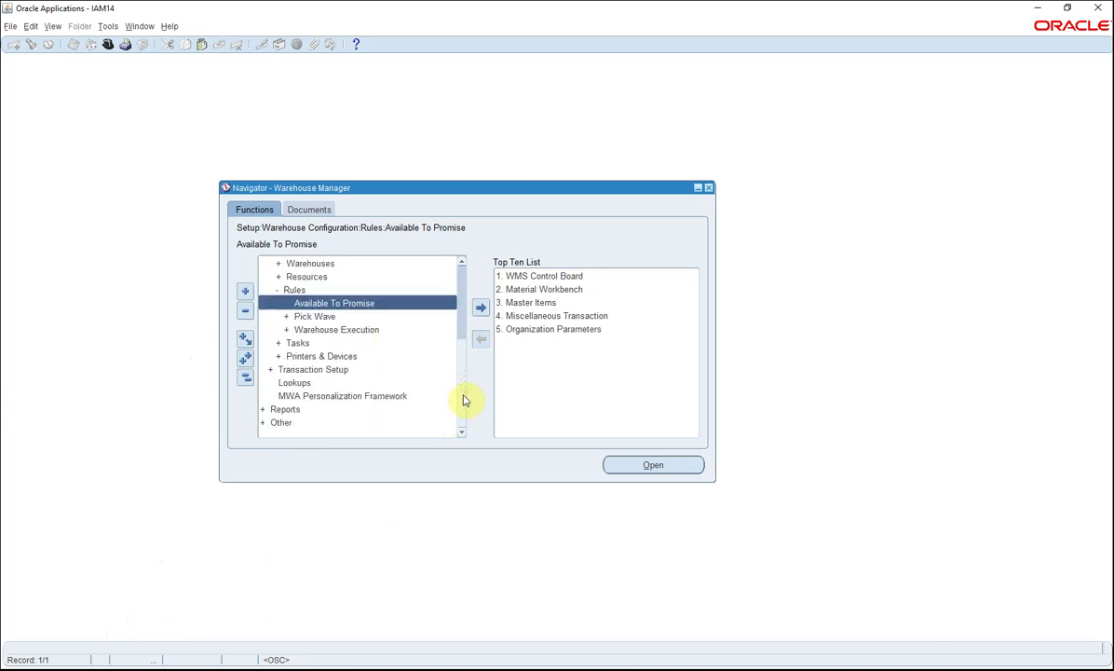
{"action": "double_click", "coordinate": [371, 335]}
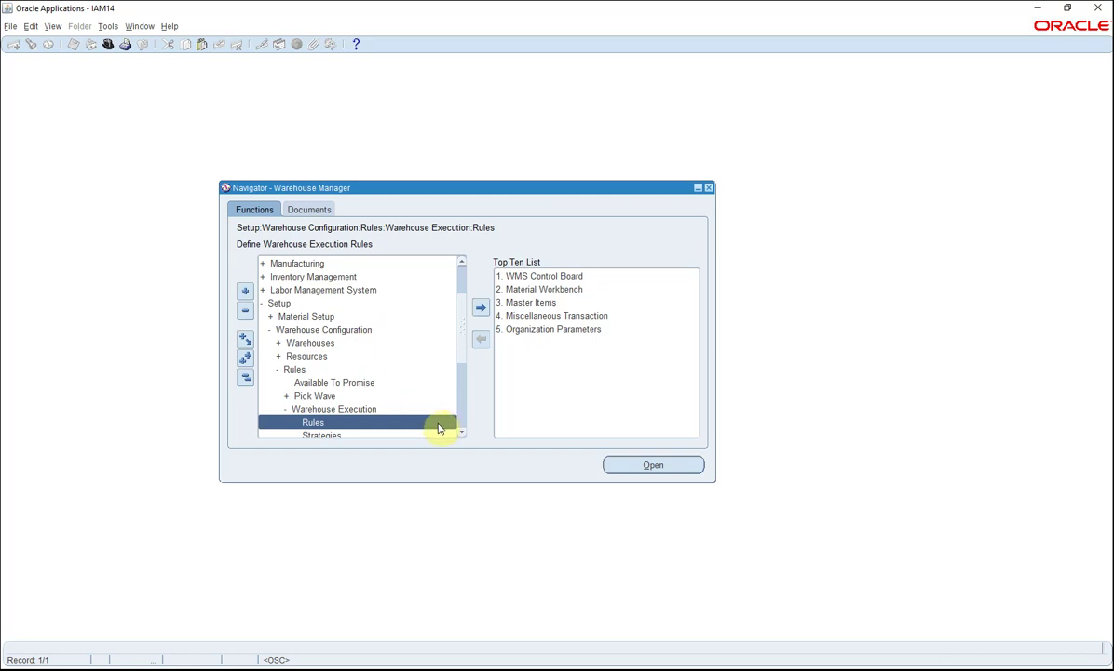
{"action": "double_click", "coordinate": [438, 424]}
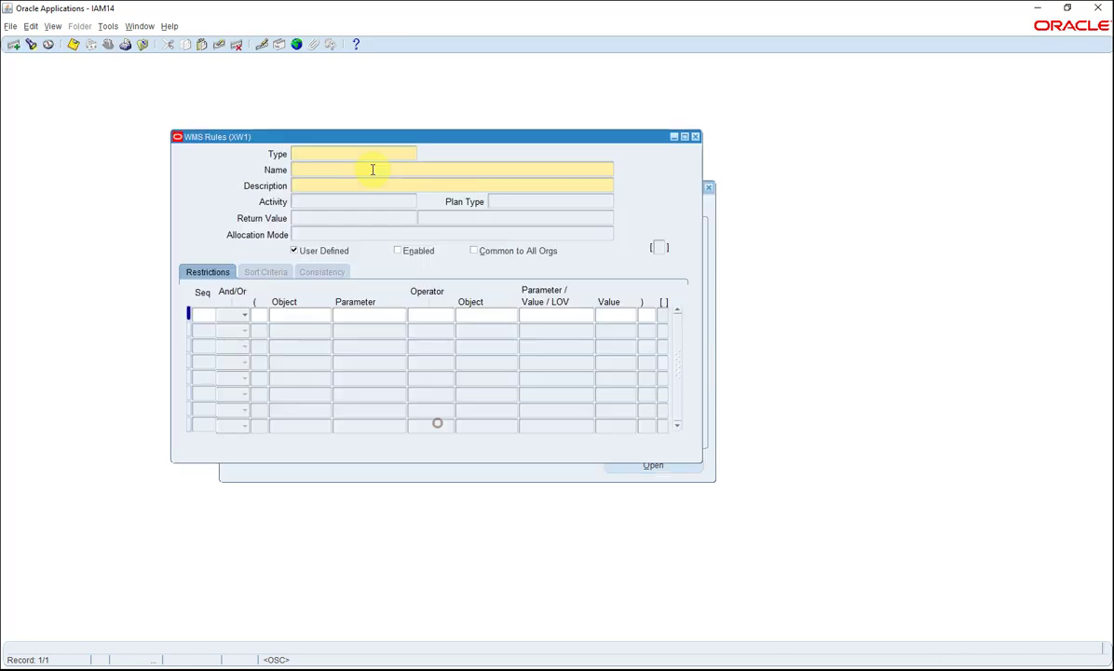
Query the Strict Pick UOM rule, check its allocation mode, and close the form
{"action": "key", "text": "F11"}
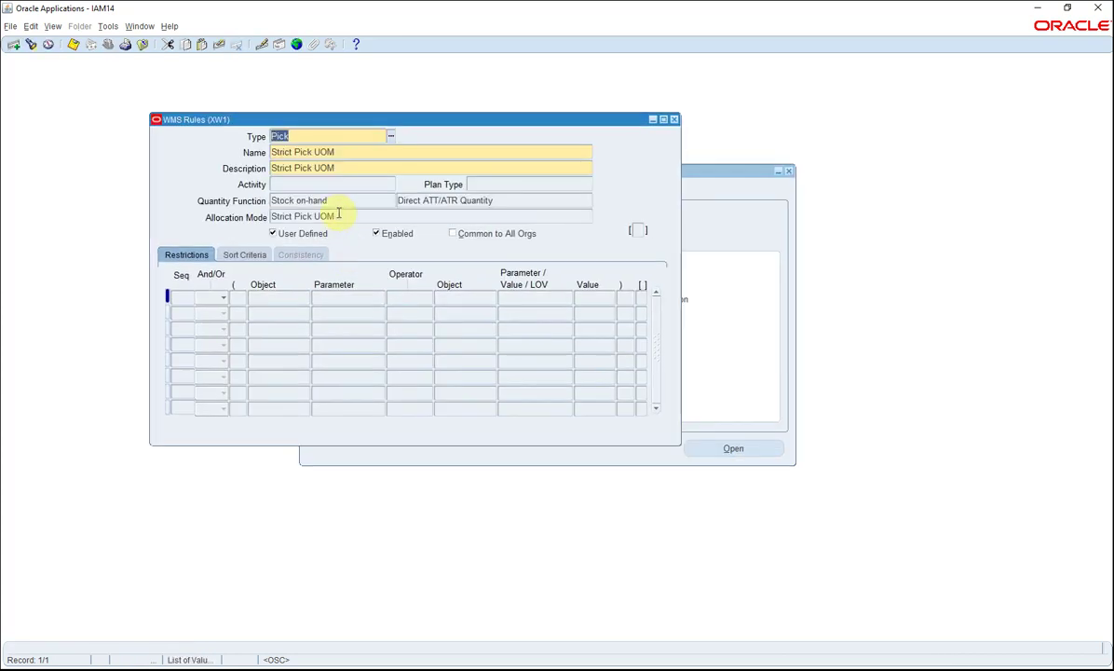
{"action": "left_click", "coordinate": [338, 216]}
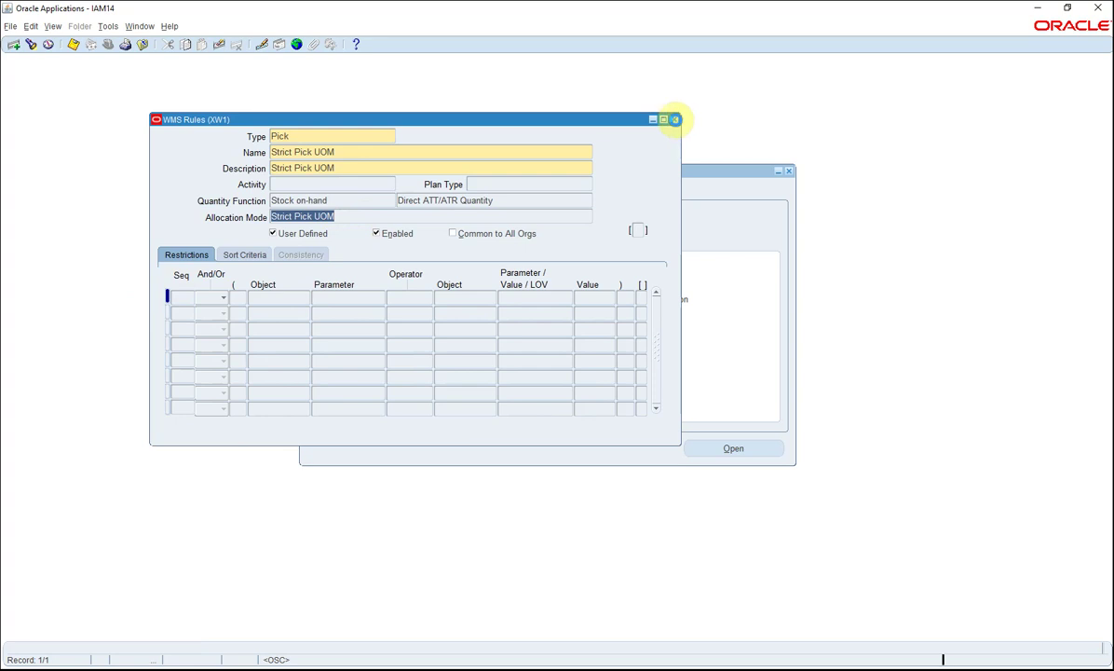
{"action": "left_click", "coordinate": [674, 119]}
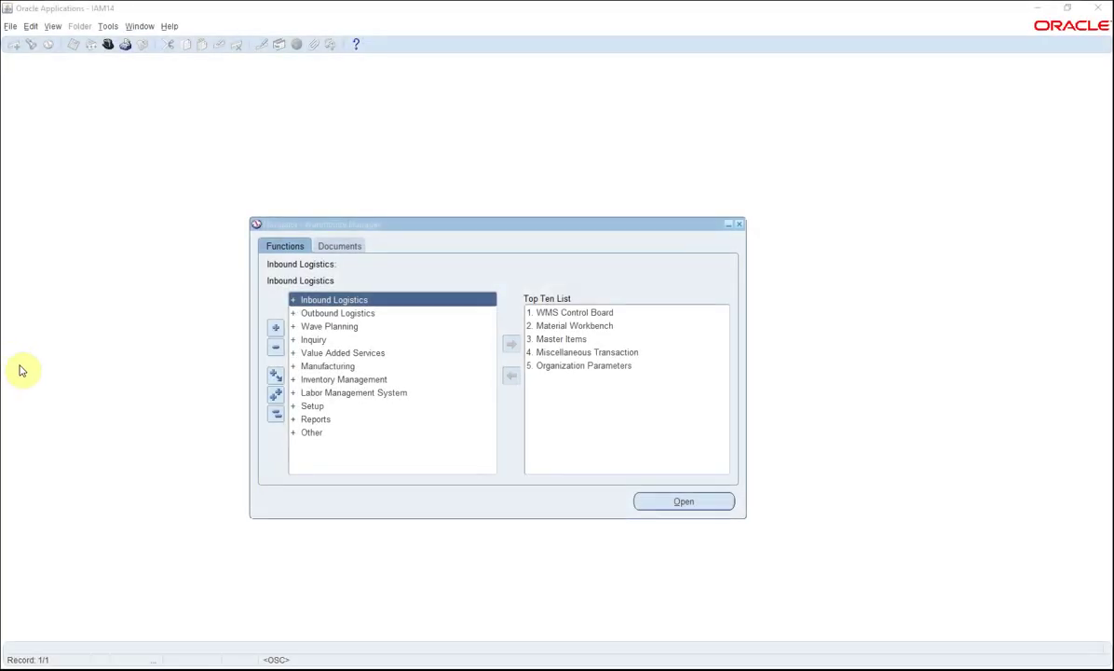
Open the Warehouse Execution Strategies form from the Warehouse Configuration setup
{"action": "left_click", "coordinate": [346, 406]}
{"action": "double_click", "coordinate": [347, 407]}
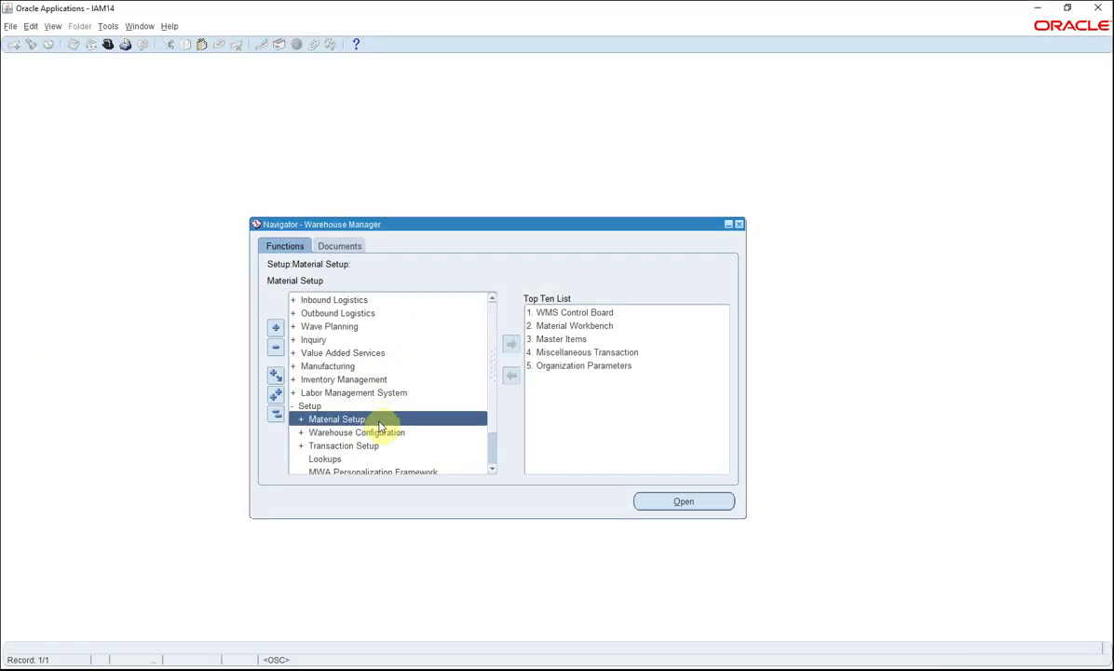
{"action": "scroll", "coordinate": [488, 463], "scroll_direction": "down", "scroll_amount": 1}
{"action": "left_click", "coordinate": [391, 392]}
{"action": "double_click", "coordinate": [391, 392]}
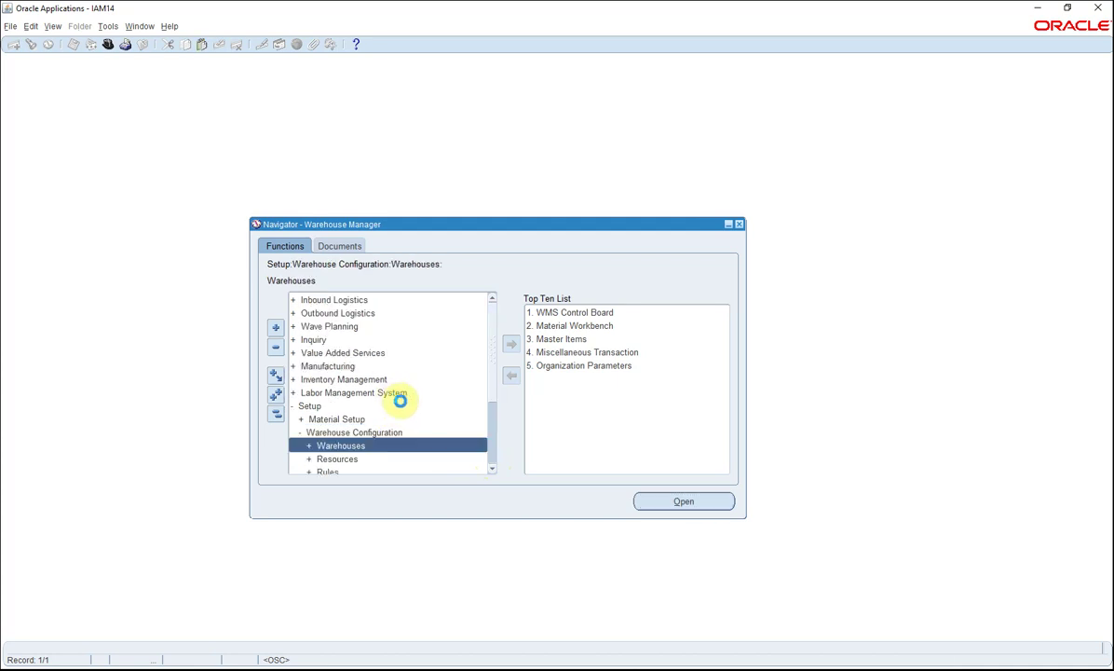
{"action": "scroll", "coordinate": [484, 455], "scroll_direction": "down", "scroll_amount": 3}
{"action": "left_click", "coordinate": [365, 368]}
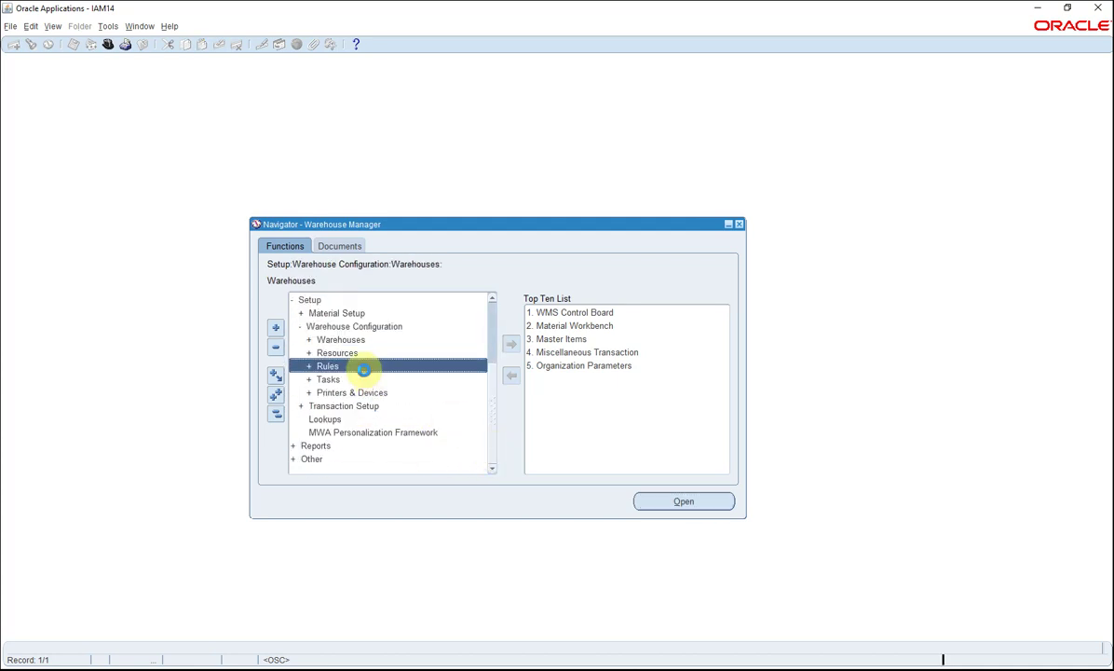
{"action": "double_click", "coordinate": [365, 368]}
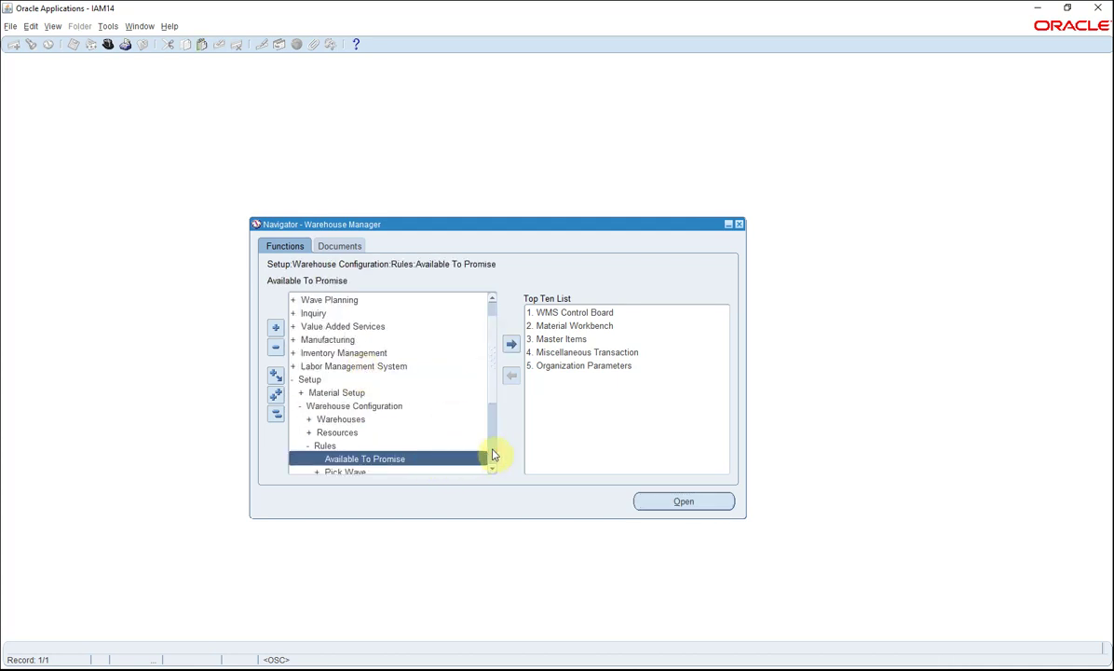
{"action": "scroll", "coordinate": [486, 450], "scroll_direction": "down", "scroll_amount": 3}
{"action": "left_click", "coordinate": [369, 366]}
{"action": "double_click", "coordinate": [369, 365]}
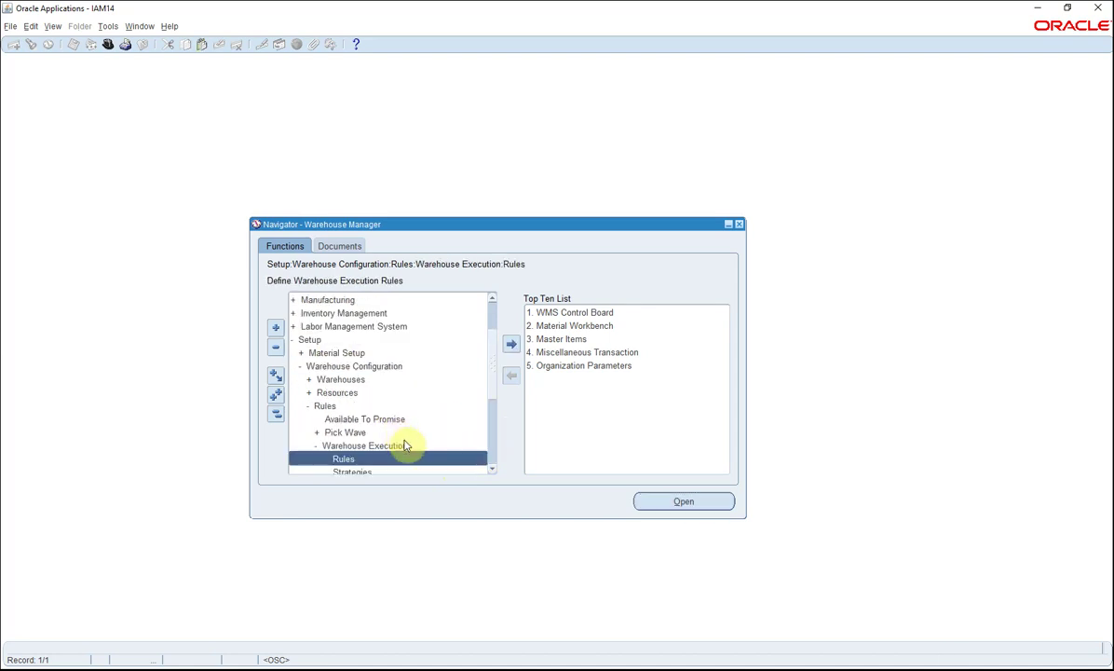
{"action": "left_click", "coordinate": [492, 471]}
{"action": "left_click", "coordinate": [423, 458]}
{"action": "double_click", "coordinate": [420, 460]}
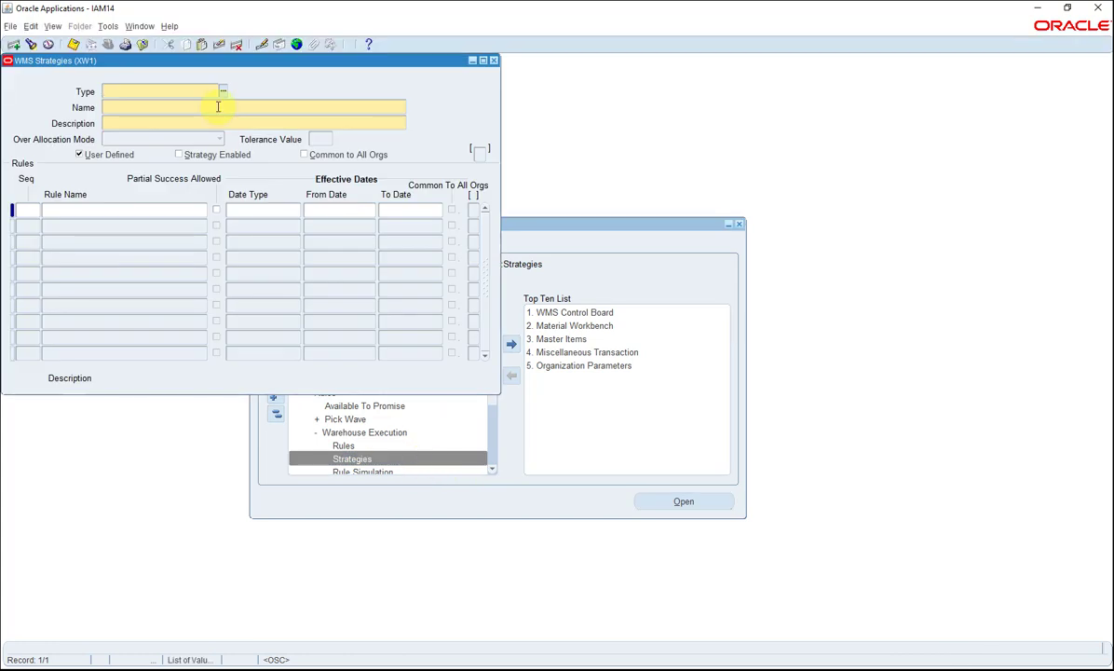
Query the strategy named Advanced Replenishment Strategy and check which rule is assigned to it
{"action": "key", "text": "F11"}
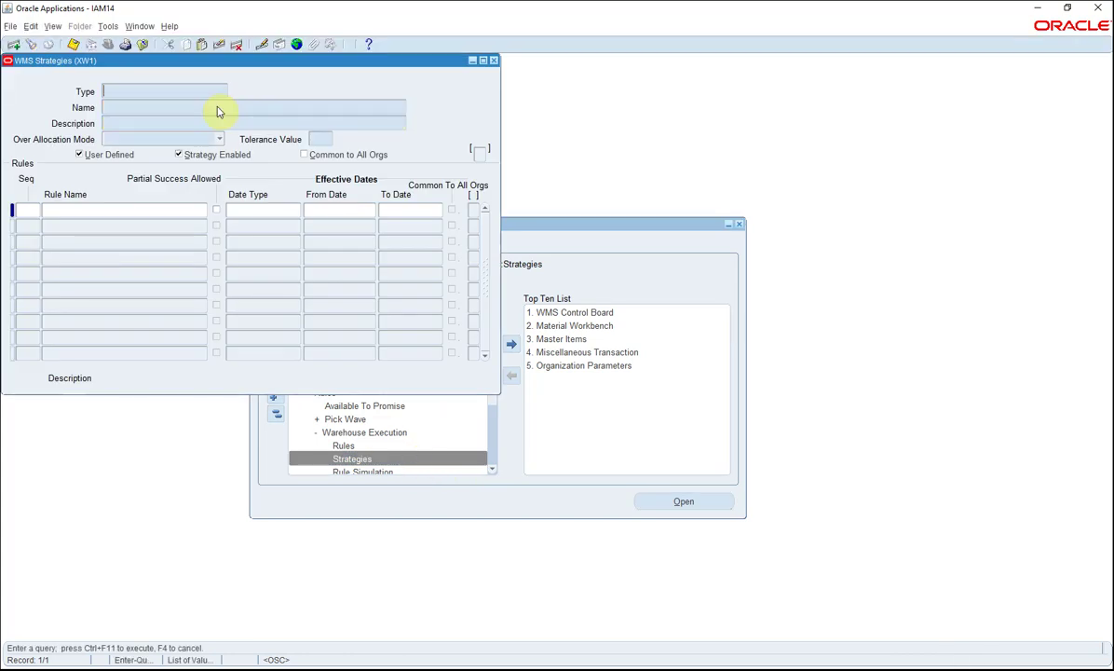
{"action": "left_click", "coordinate": [218, 107]}
{"action": "type", "text": "Advanced Replenishment Strategy"}
{"action": "key", "text": "ctrl+F11"}
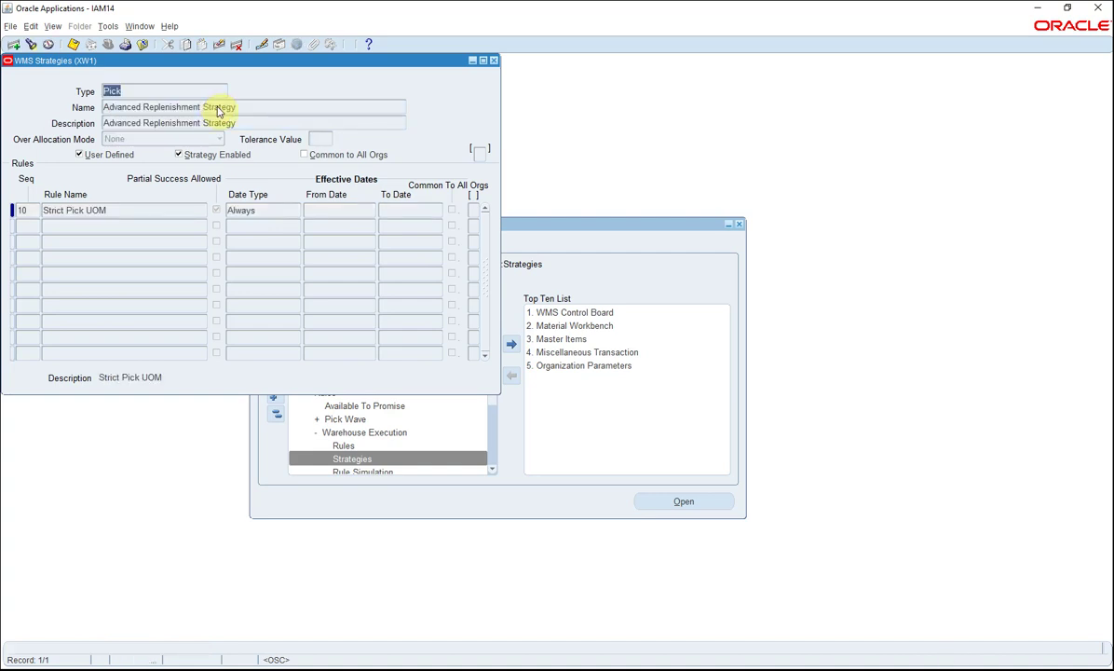
{"action": "left_click", "coordinate": [261, 107]}
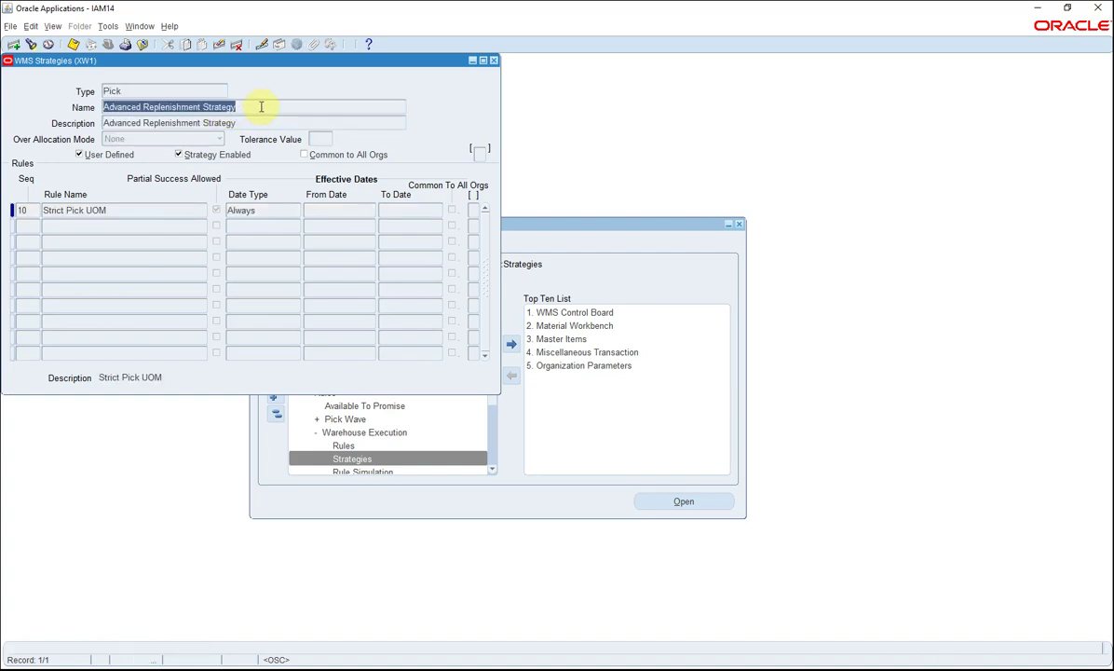
{"action": "left_click", "coordinate": [121, 208]}
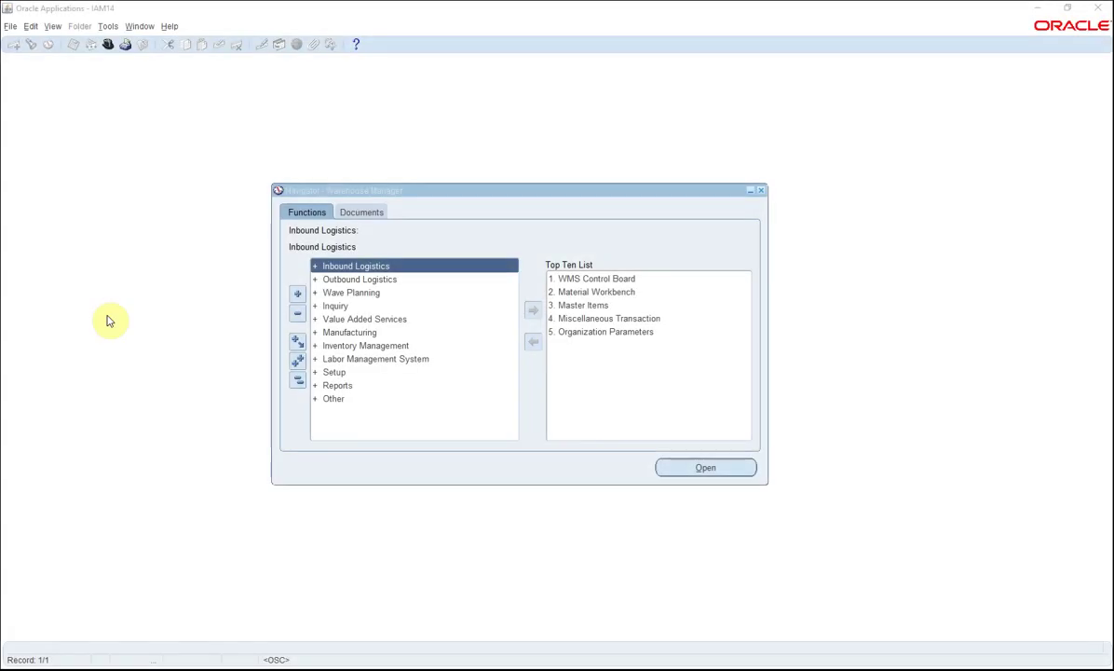
Open the Rules Workbench for Warehouse Execution from the Warehouse Configuration setup
{"action": "left_click", "coordinate": [354, 373]}
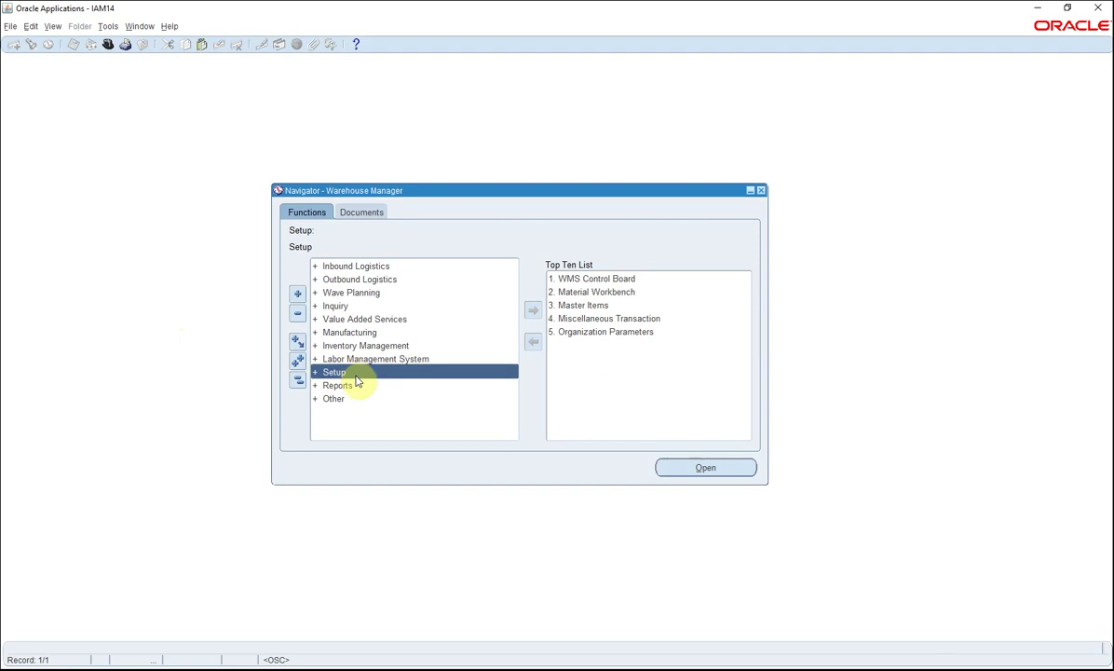
{"action": "double_click", "coordinate": [356, 377]}
{"action": "left_click", "coordinate": [455, 398]}
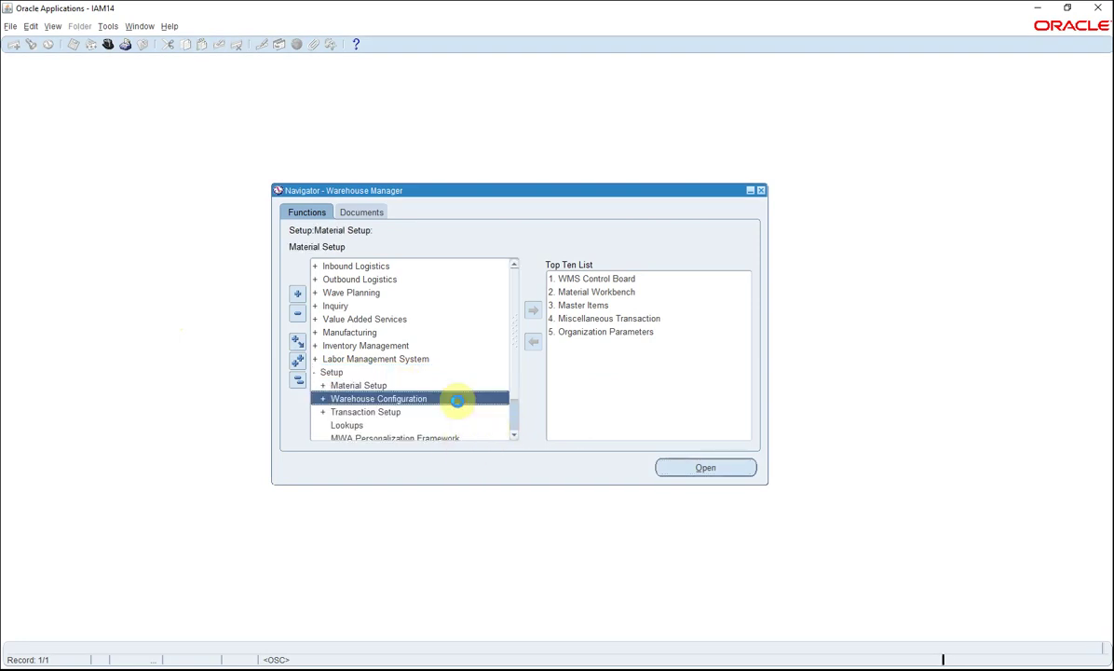
{"action": "double_click", "coordinate": [470, 437]}
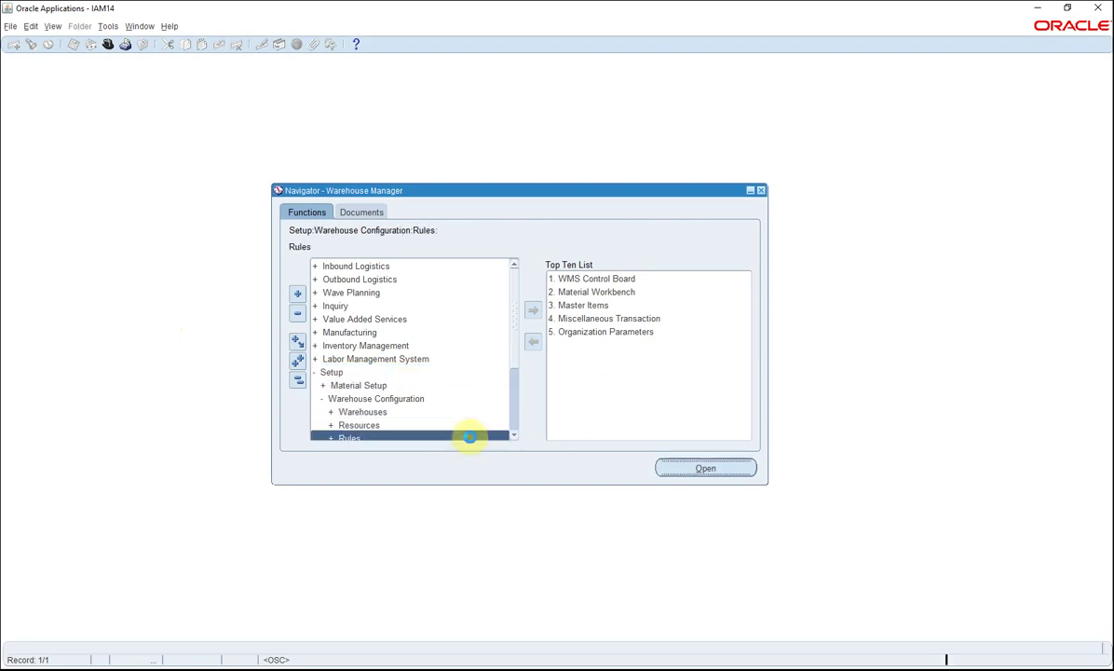
{"action": "double_click", "coordinate": [409, 333]}
{"action": "left_click", "coordinate": [410, 425]}
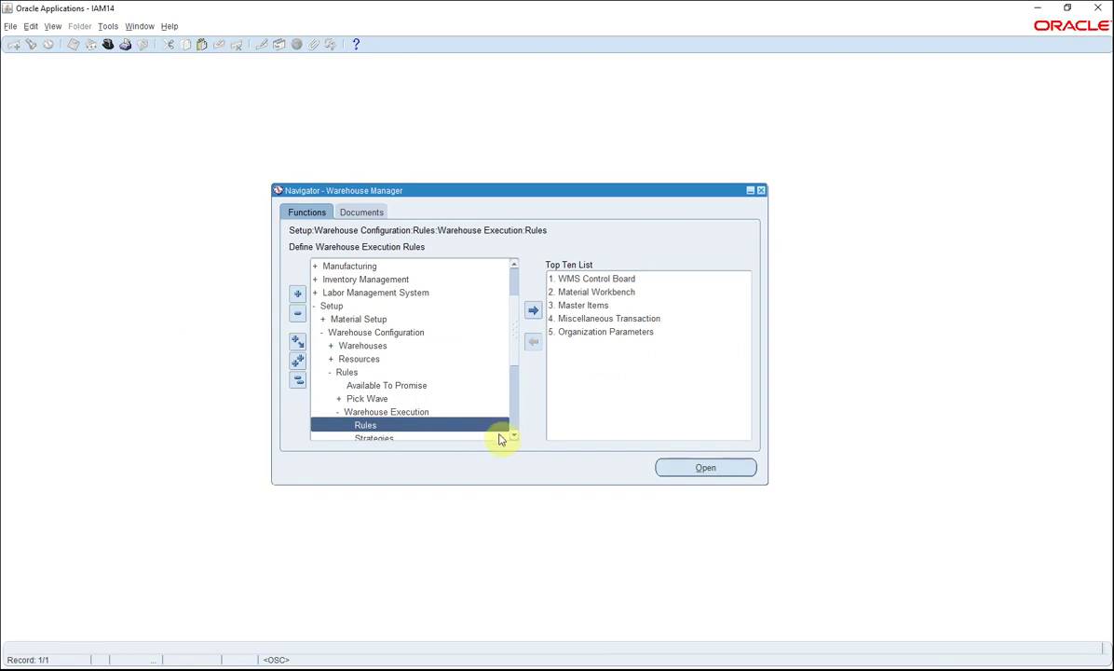
{"action": "scroll", "coordinate": [518, 372], "scroll_direction": "down", "scroll_amount": 1}
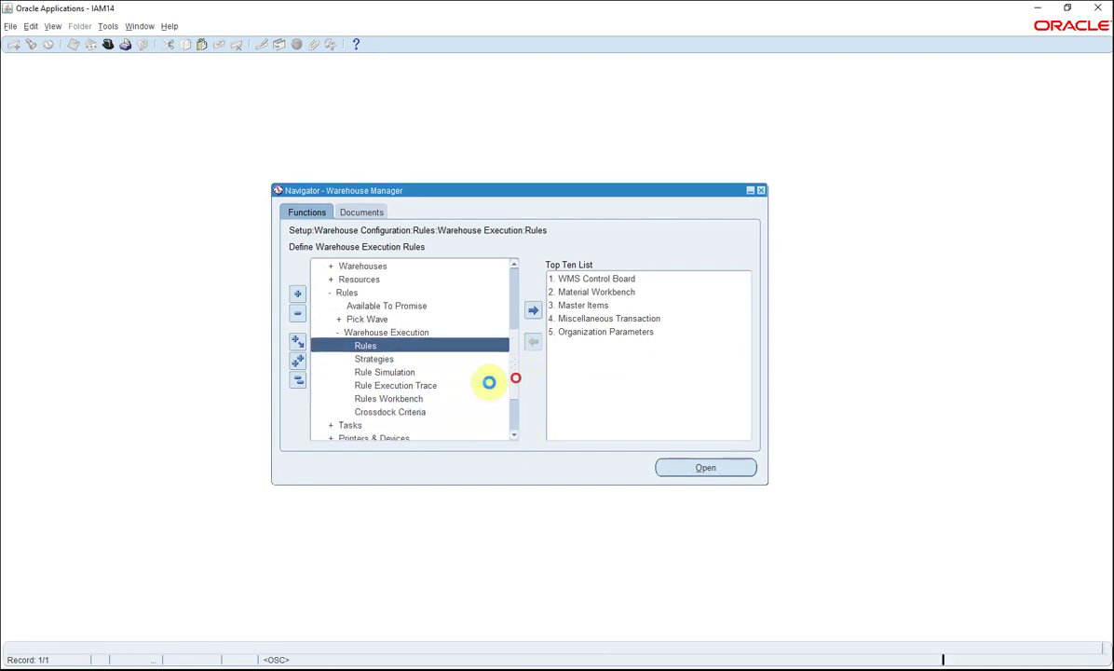
{"action": "left_click", "coordinate": [408, 398]}
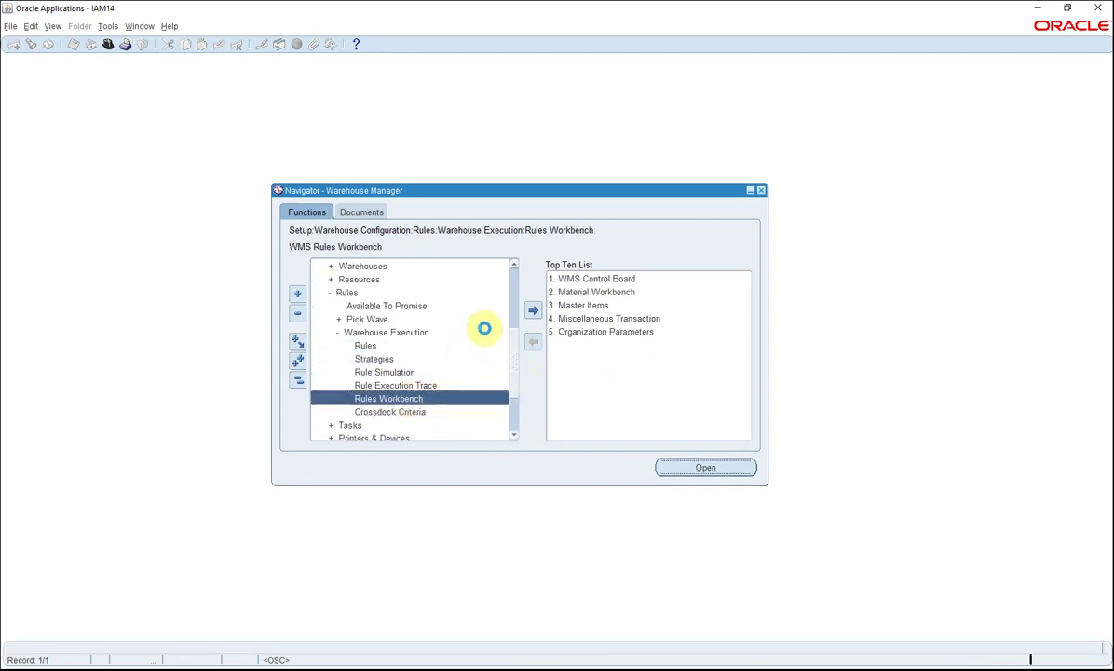
Check the transaction type of the Advanced Replenishment Strategy assignment at sequence 20, widening the column to read it in full
{"action": "left_click", "coordinate": [553, 291]}
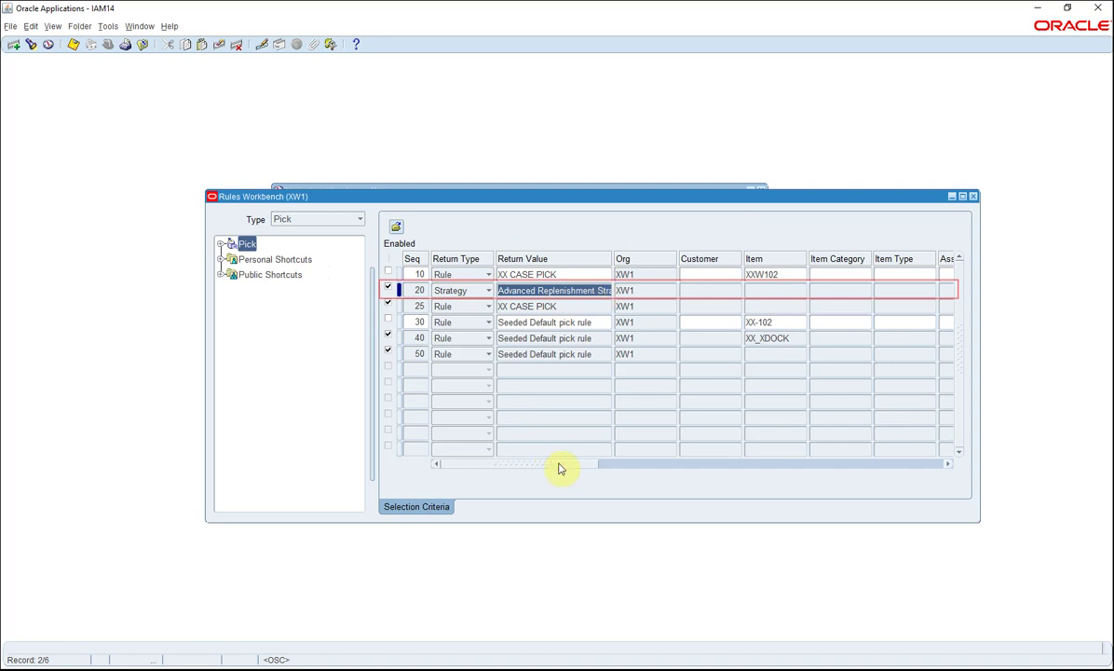
{"action": "left_click_drag", "start_coordinate": [549, 468], "coordinate": [814, 468]}
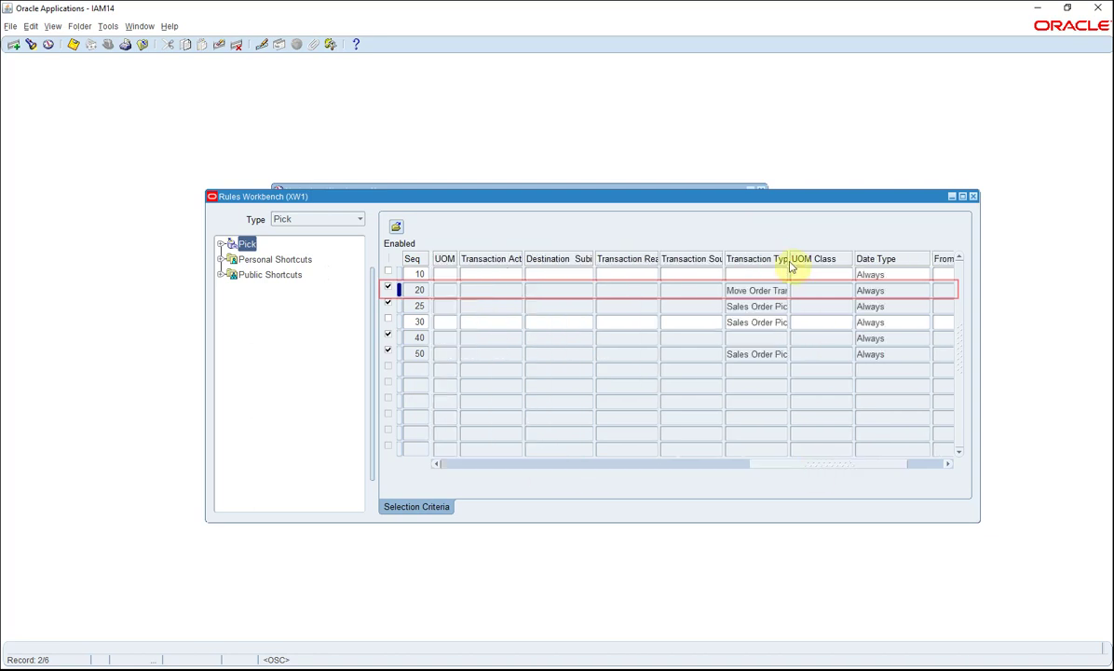
{"action": "left_click_drag", "start_coordinate": [789, 261], "coordinate": [841, 259]}
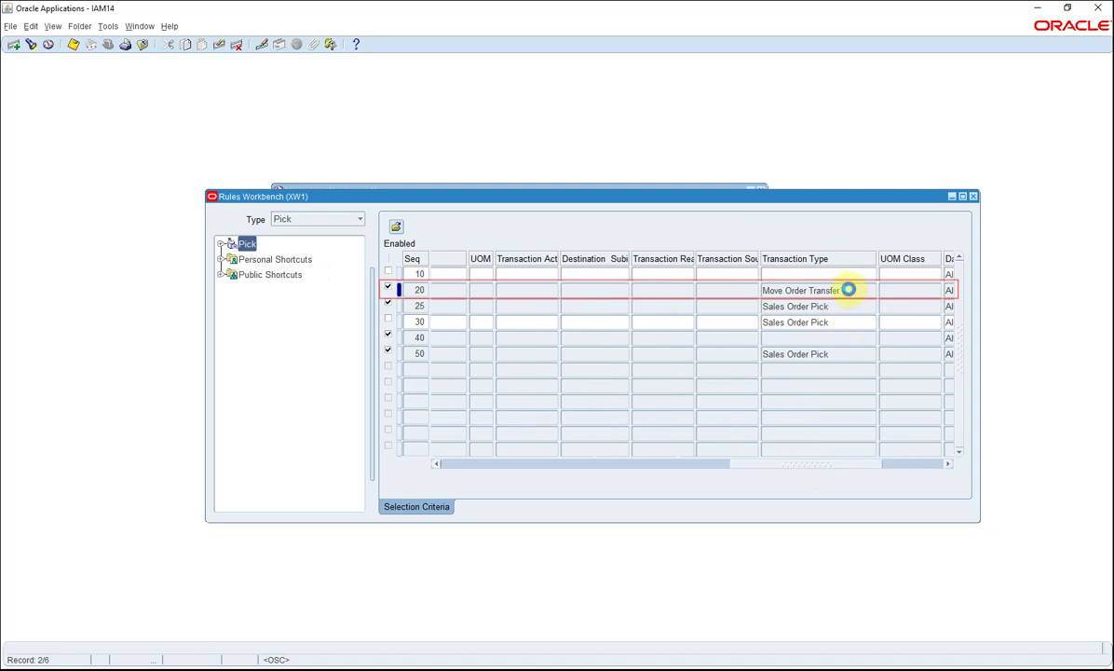
{"action": "left_click", "coordinate": [848, 290]}
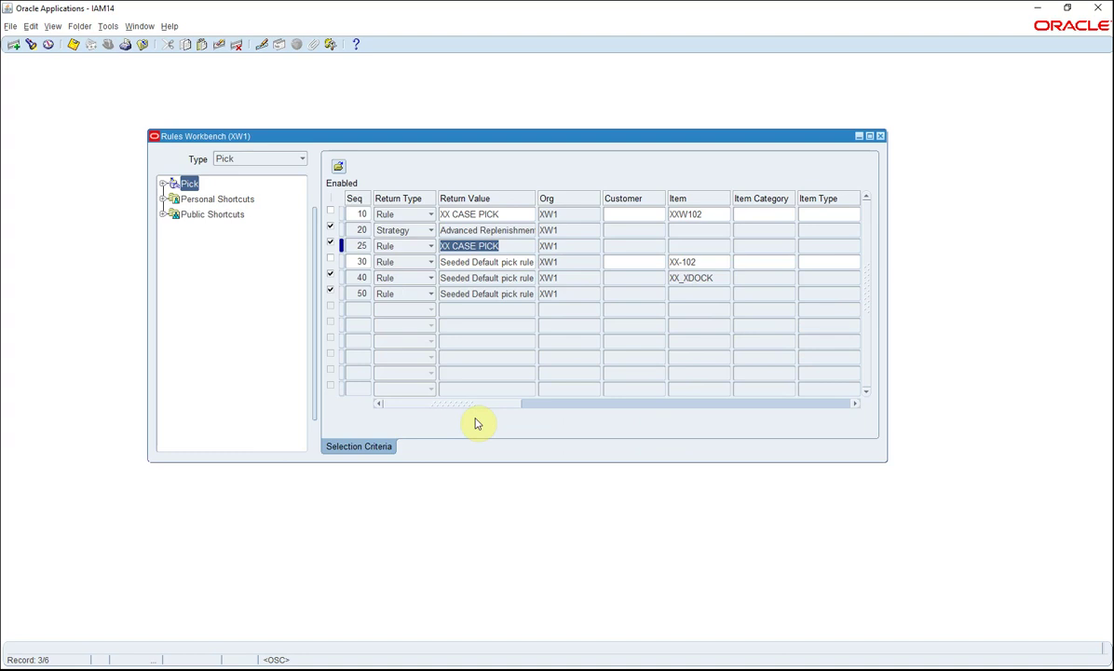
Check the transaction type of the XX CASE PICK rule at sequence 25 and review the rule assignment at sequence 50
{"action": "left_click_drag", "start_coordinate": [470, 403], "coordinate": [770, 404]}
{"action": "left_click", "coordinate": [676, 247]}
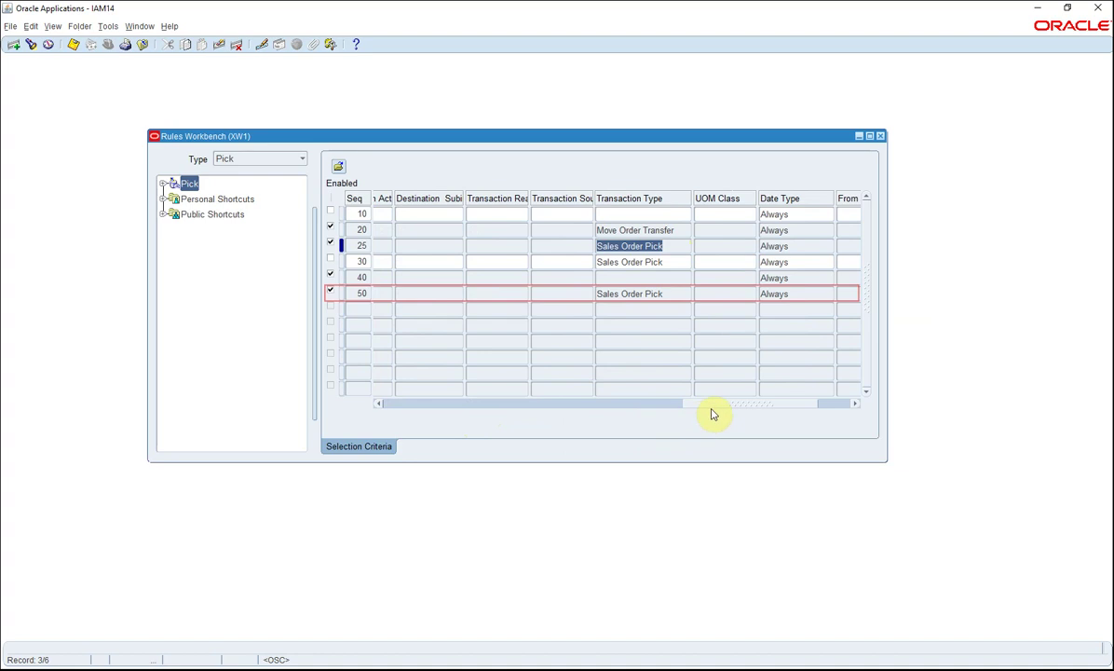
{"action": "left_click_drag", "start_coordinate": [680, 405], "coordinate": [390, 425]}
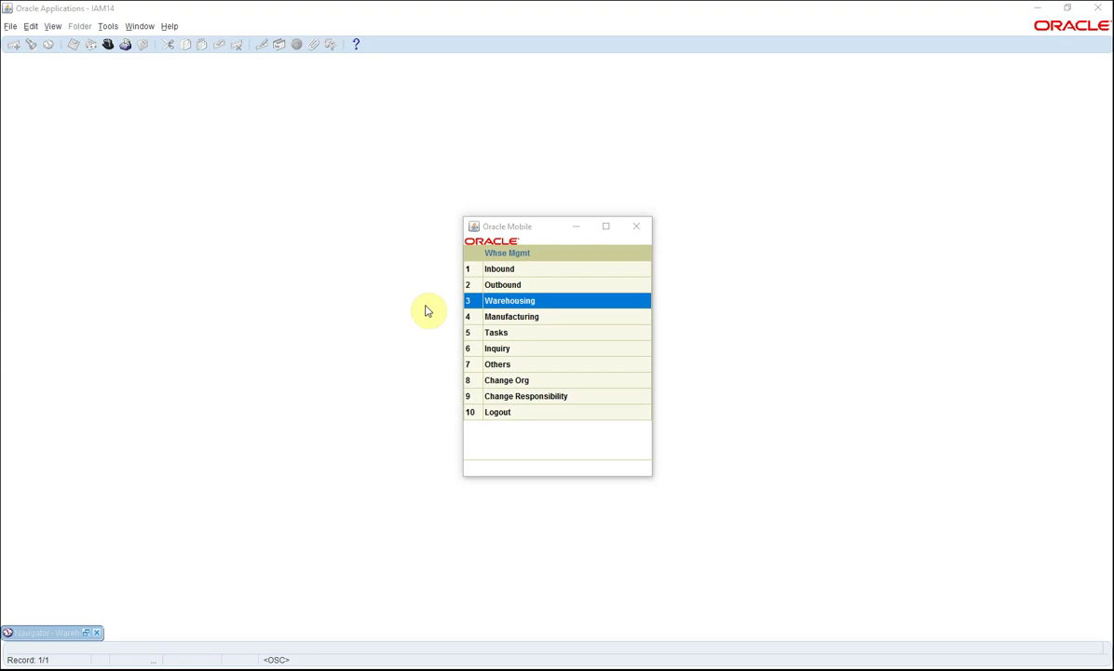
Open the mobile miscellaneous receipt transaction from the warehousing inventory receipts
{"action": "left_click", "coordinate": [564, 302]}
{"action": "double_click", "coordinate": [562, 305]}
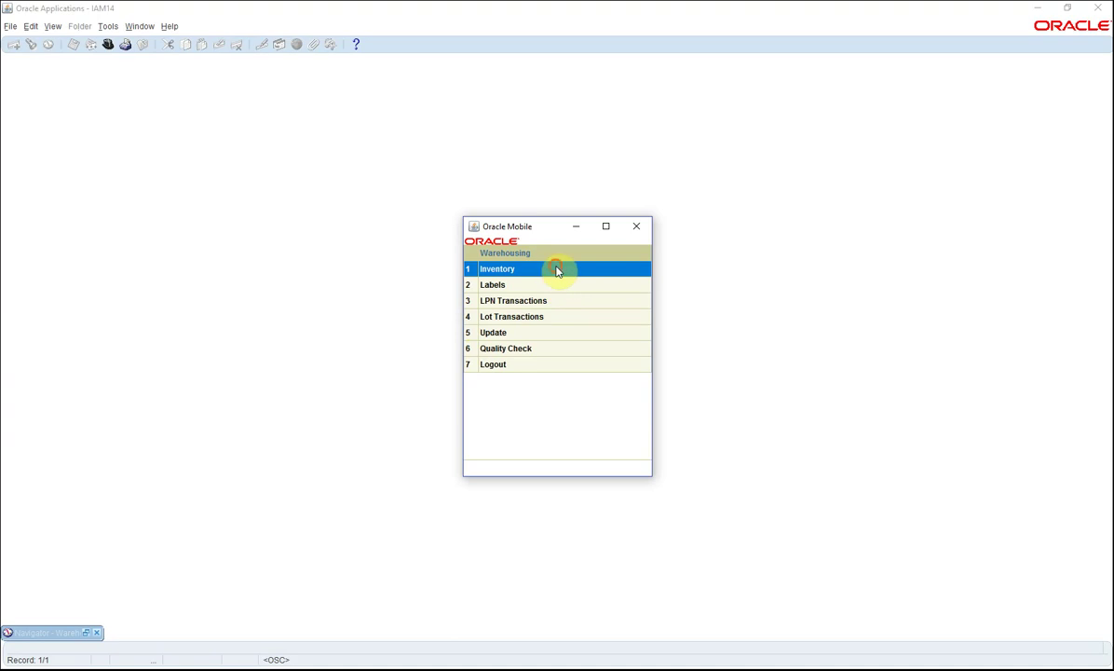
{"action": "double_click", "coordinate": [555, 271]}
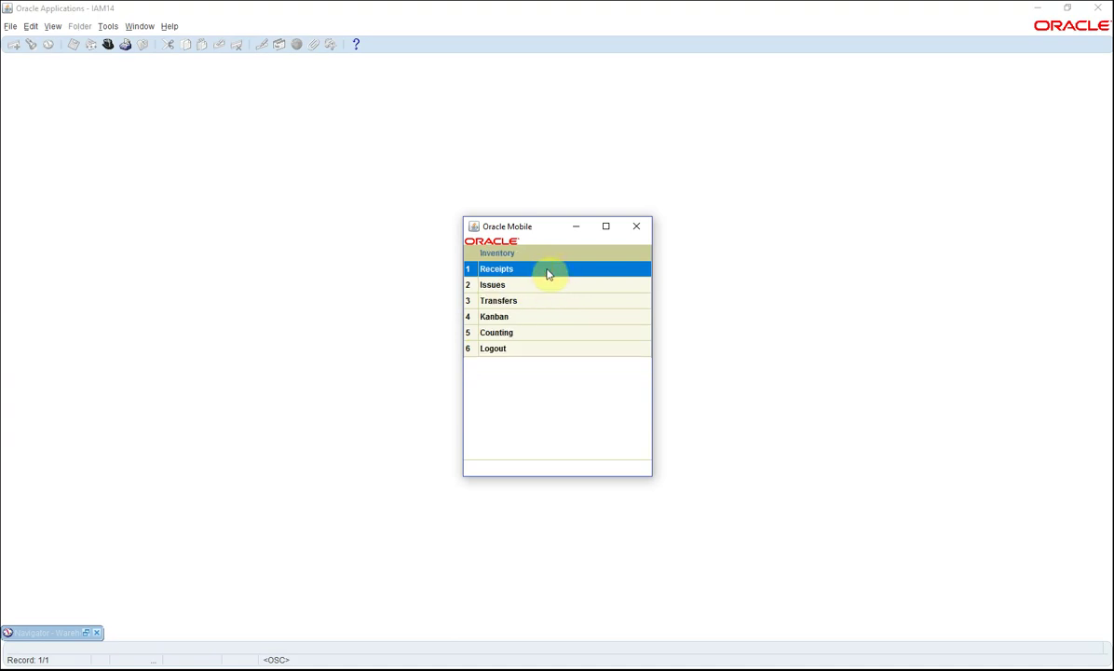
{"action": "double_click", "coordinate": [548, 272]}
{"action": "left_click", "coordinate": [539, 289]}
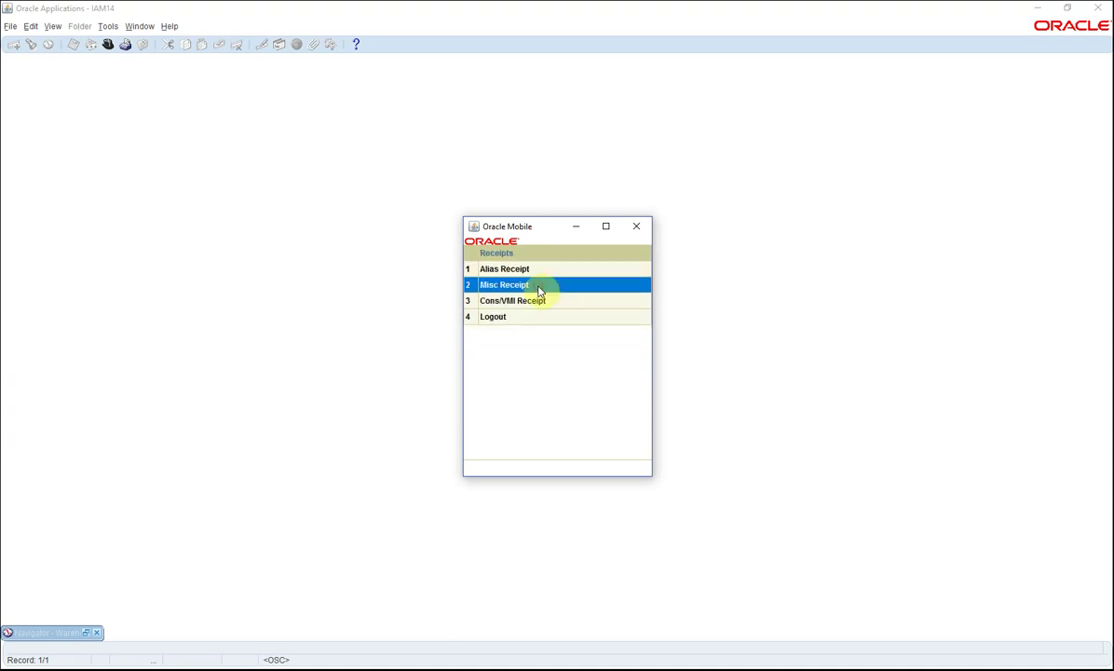
{"action": "double_click", "coordinate": [539, 289]}
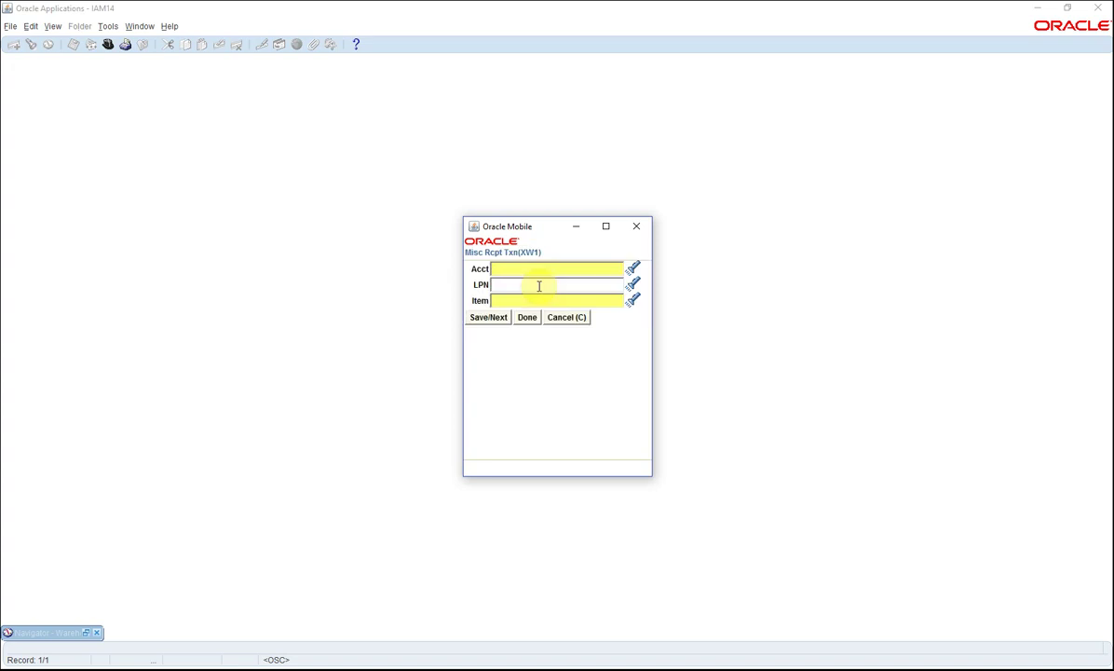
Fill in the receipt with the ledger account, LPN221XX, item XX Pull Item, subinventory XX CASE and locator XXCS.1.1
{"action": "left_click", "coordinate": [633, 272]}
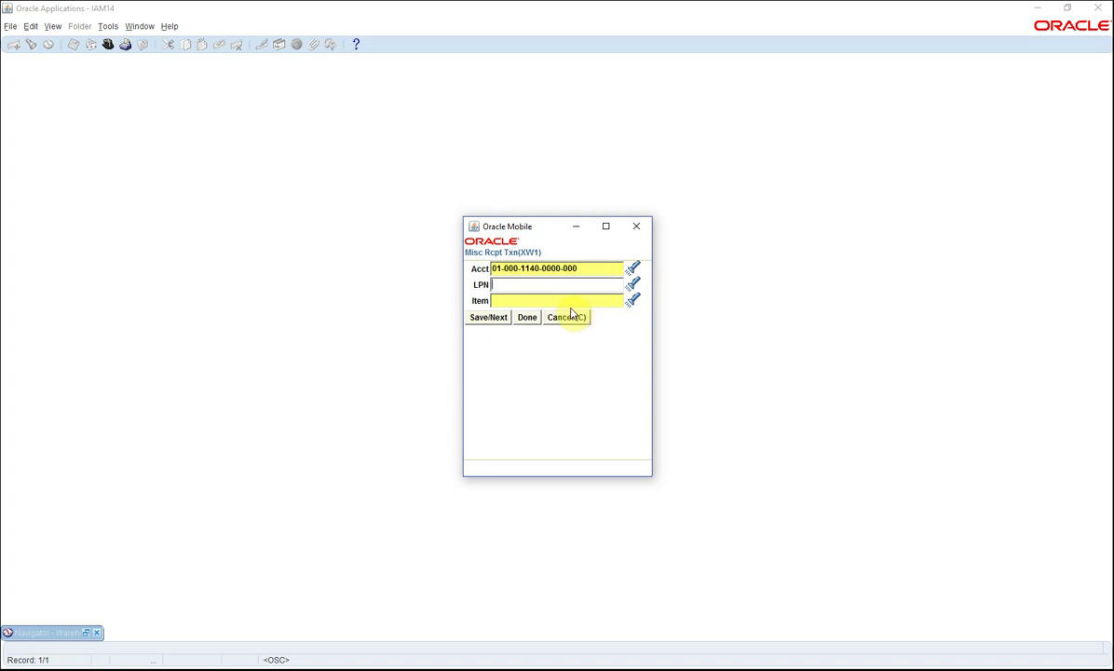
{"action": "left_click", "coordinate": [547, 286]}
{"action": "type", "text": "LPN221XX"}
{"action": "key", "text": "Return"}
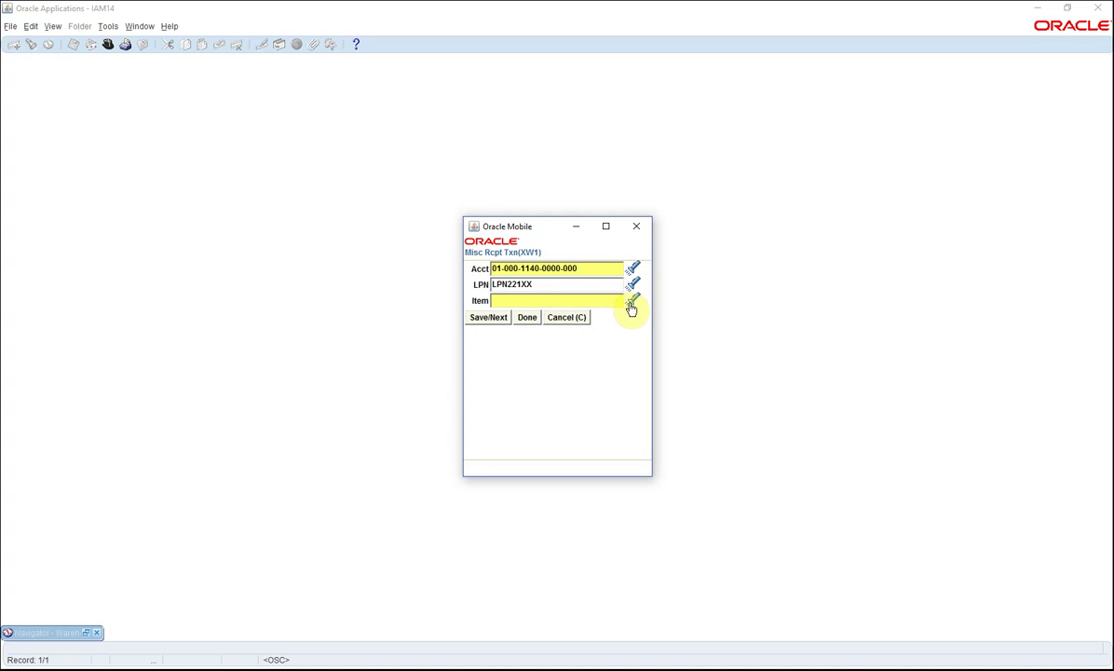
{"action": "type", "text": "XX%Pu"}
{"action": "type", "text": "ll Item"}
{"action": "key", "text": "Tab"}
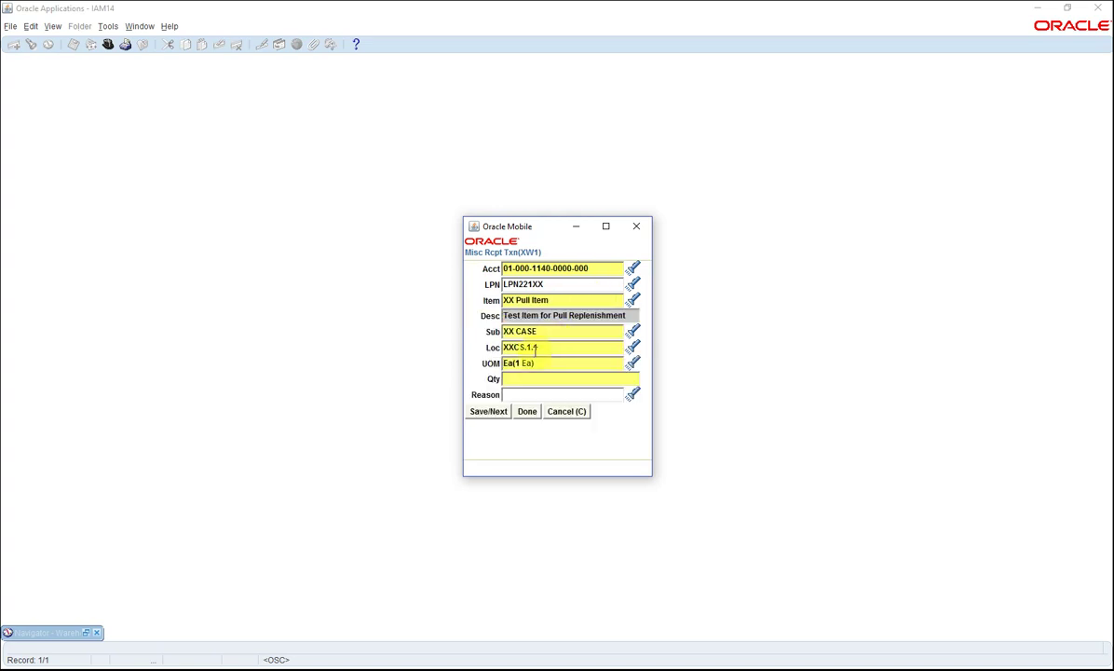
Set the receipt's unit of measure to DZ and its quantity to 6, and complete the transaction
{"action": "left_click_drag", "start_coordinate": [534, 364], "coordinate": [486, 374]}
{"action": "key", "text": "BackSpace"}
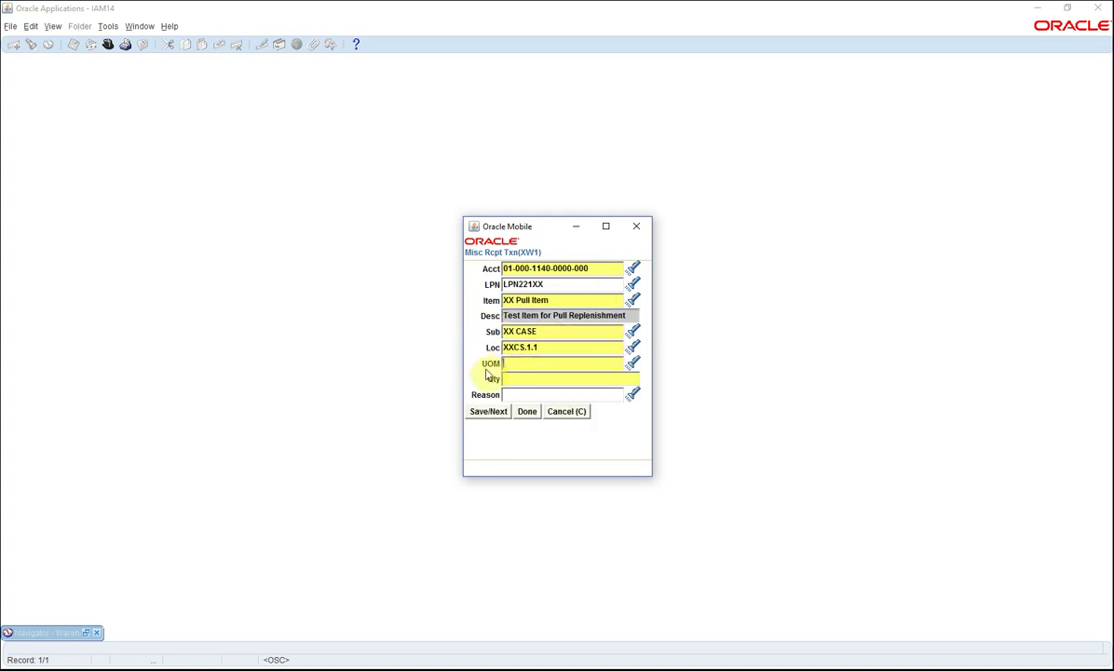
{"action": "type", "text": "DZ"}
{"action": "key", "text": "Tab"}
{"action": "type", "text": "6"}
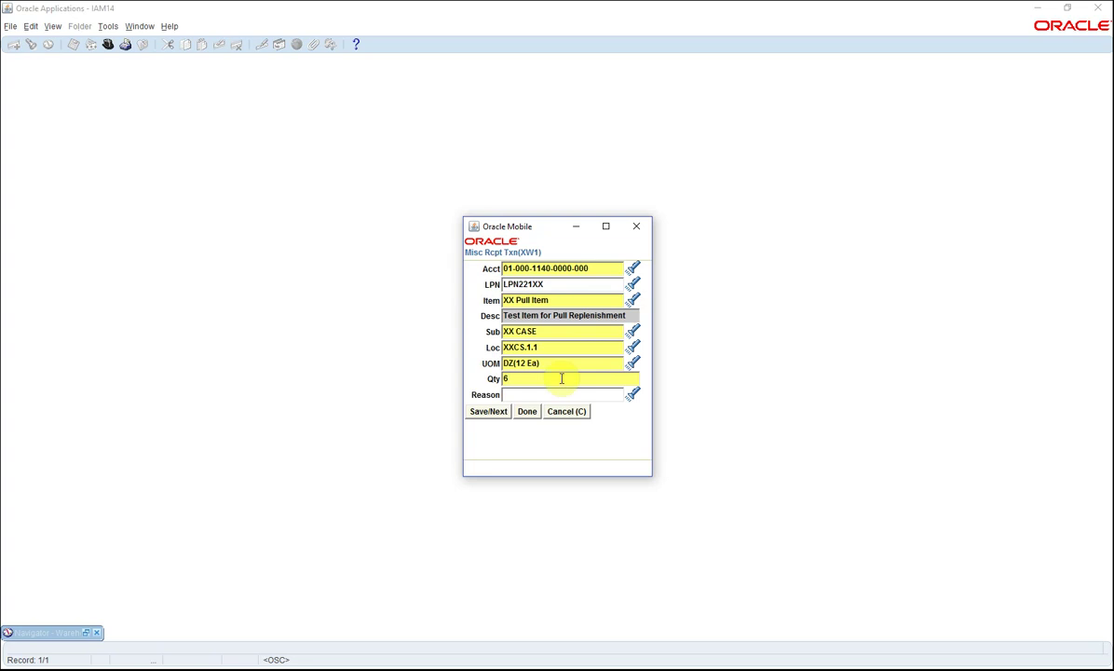
{"action": "key", "text": "Tab"}
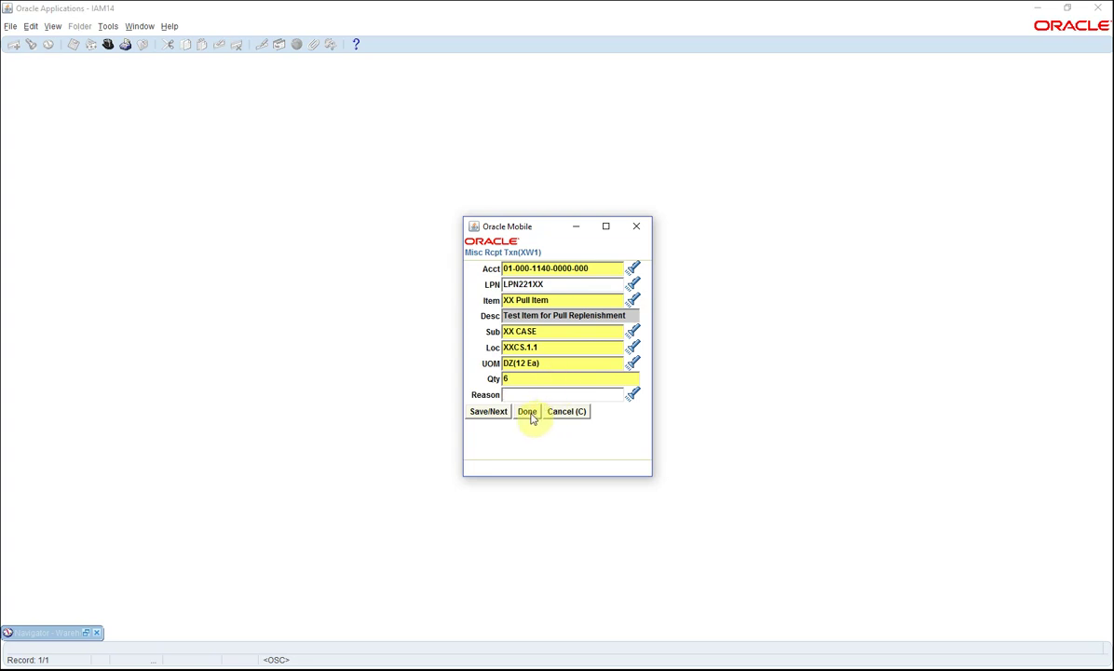
{"action": "left_click", "coordinate": [527, 412]}
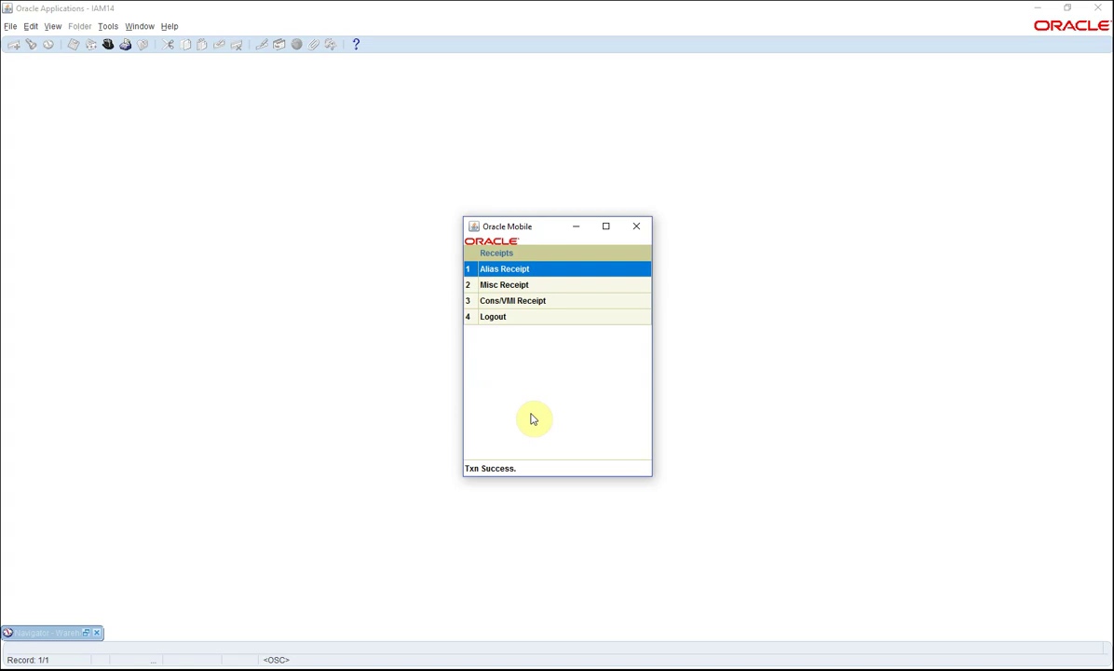
Complete a second miscellaneous receipt of 3 Ea of XX Pull Item into subinventory XX FWDPICK, locator XXFWD.1.1
{"action": "left_click", "coordinate": [538, 285]}
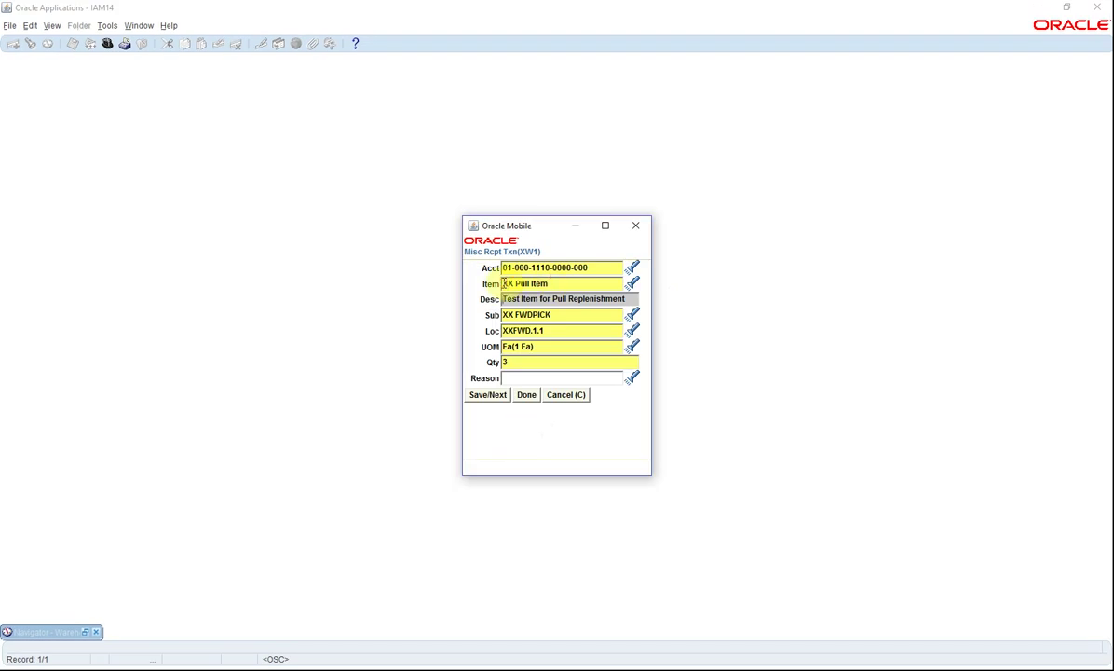
{"action": "left_click", "coordinate": [505, 282]}
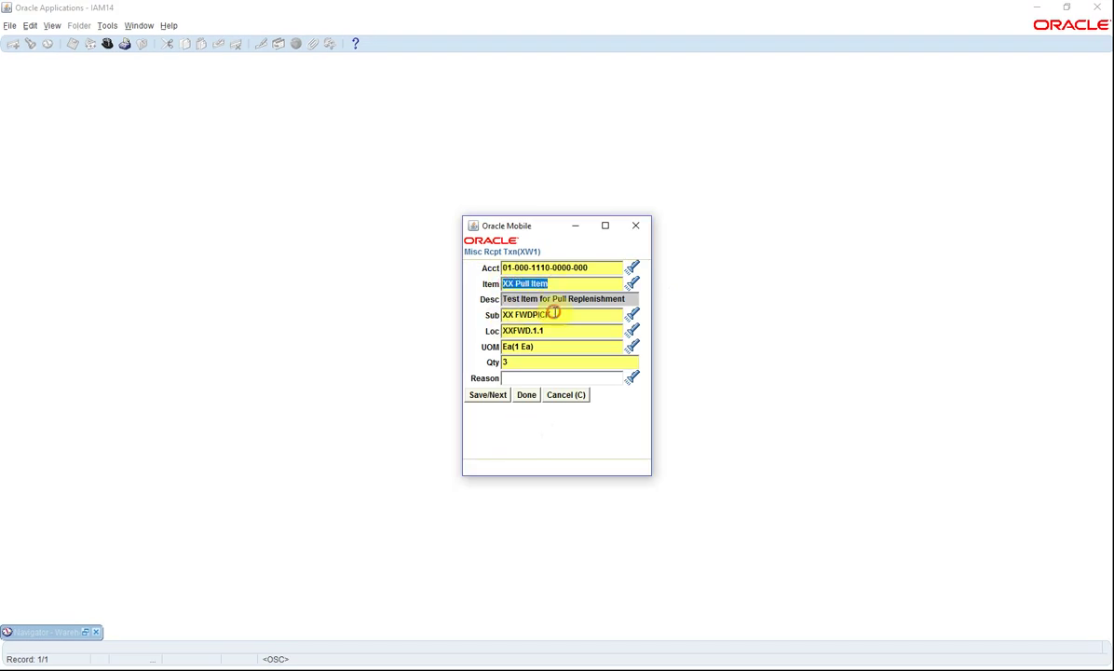
{"action": "left_click", "coordinate": [563, 314]}
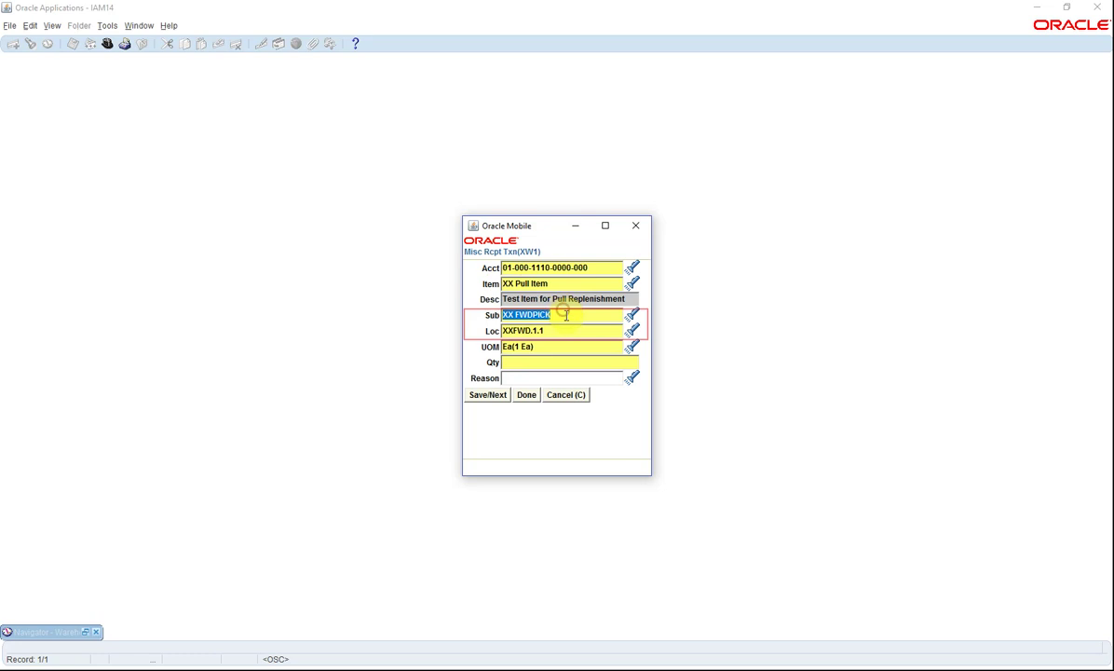
{"action": "left_click", "coordinate": [533, 362]}
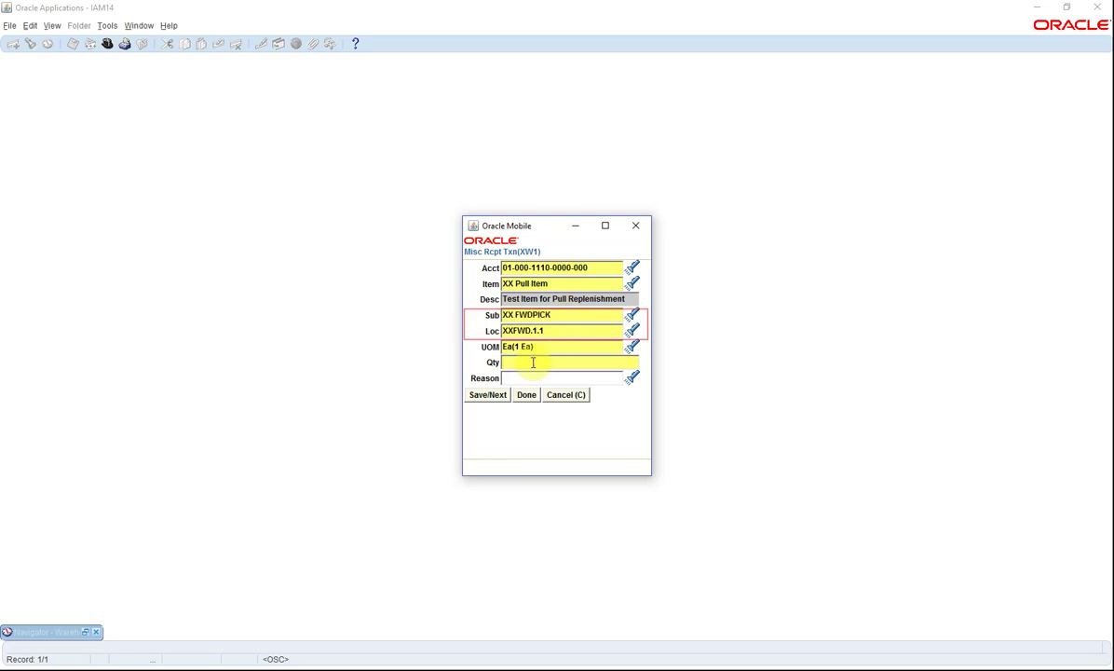
{"action": "type", "text": "3"}
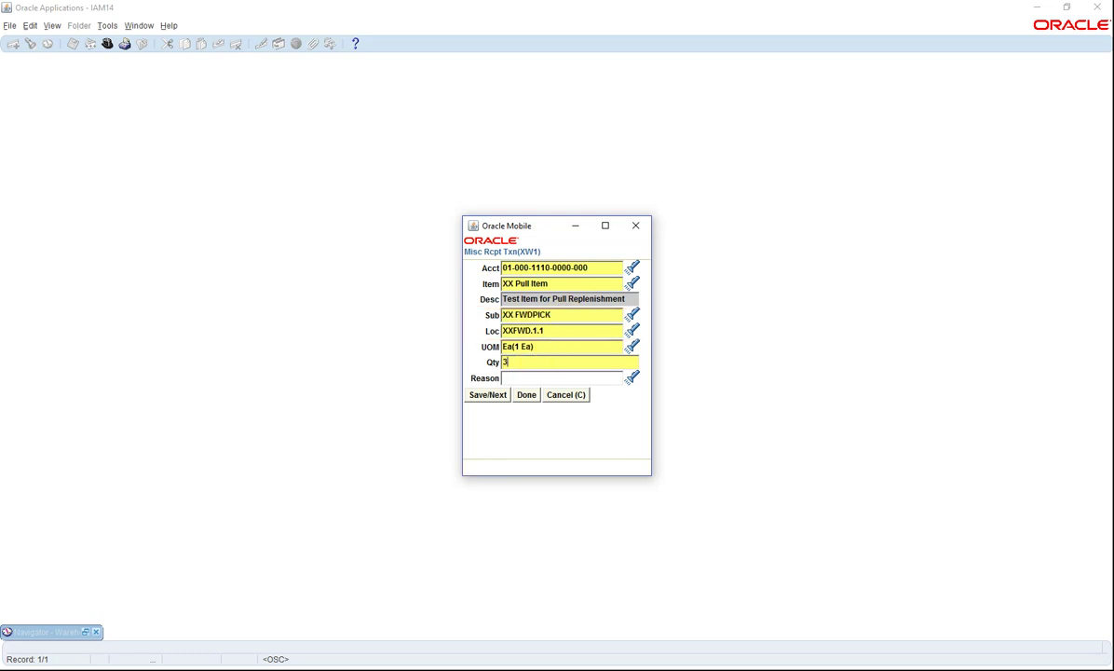
{"action": "left_click", "coordinate": [532, 374]}
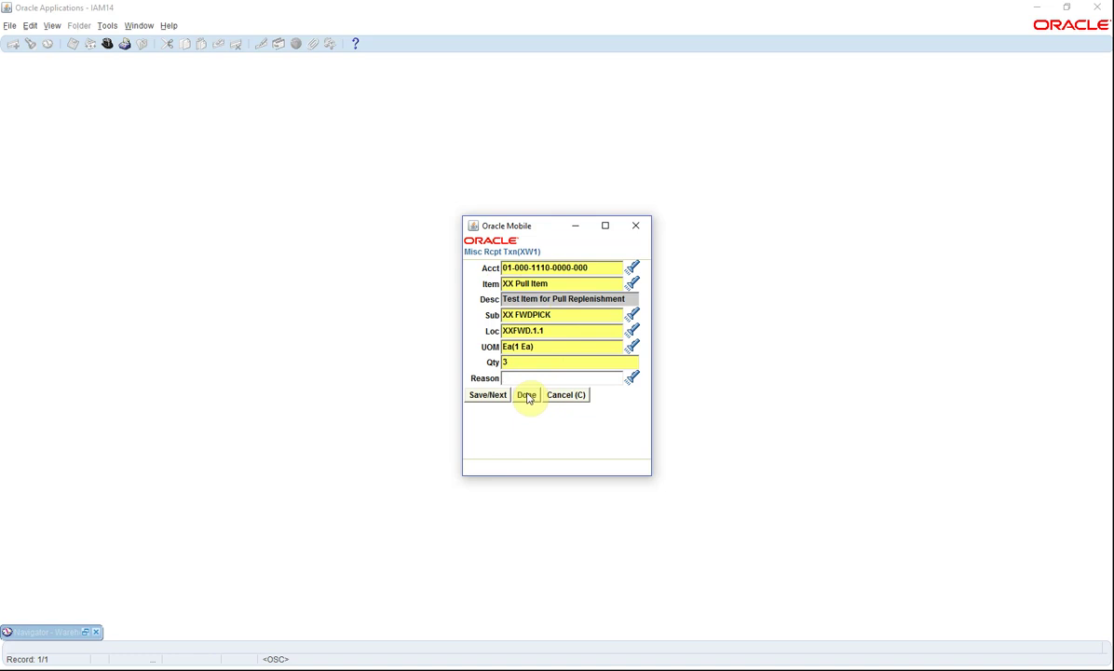
{"action": "left_click", "coordinate": [527, 395]}
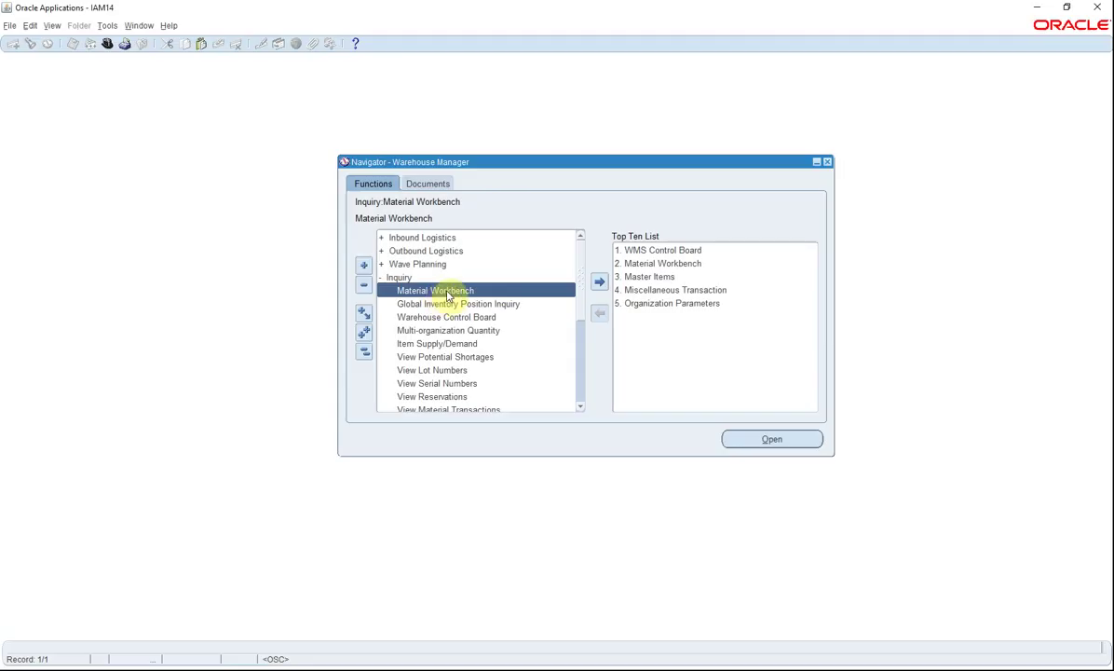
Open the Material Workbench inquiry for organization XW1, XX-WMSOrganization1
{"action": "double_click", "coordinate": [446, 290]}
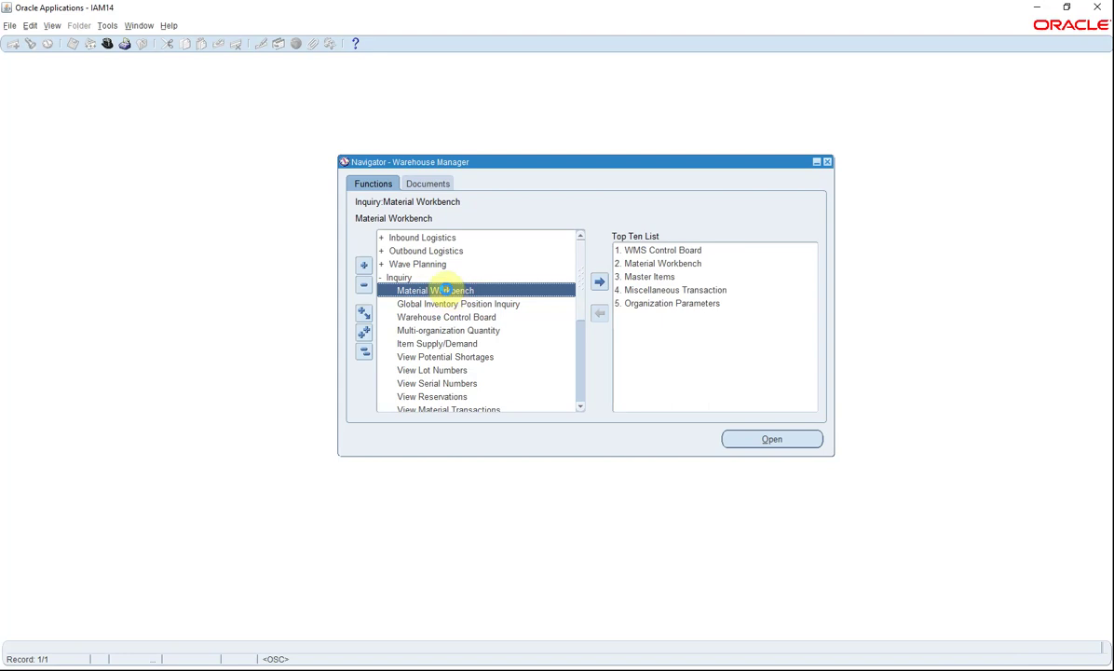
{"action": "left_click", "coordinate": [207, 279]}
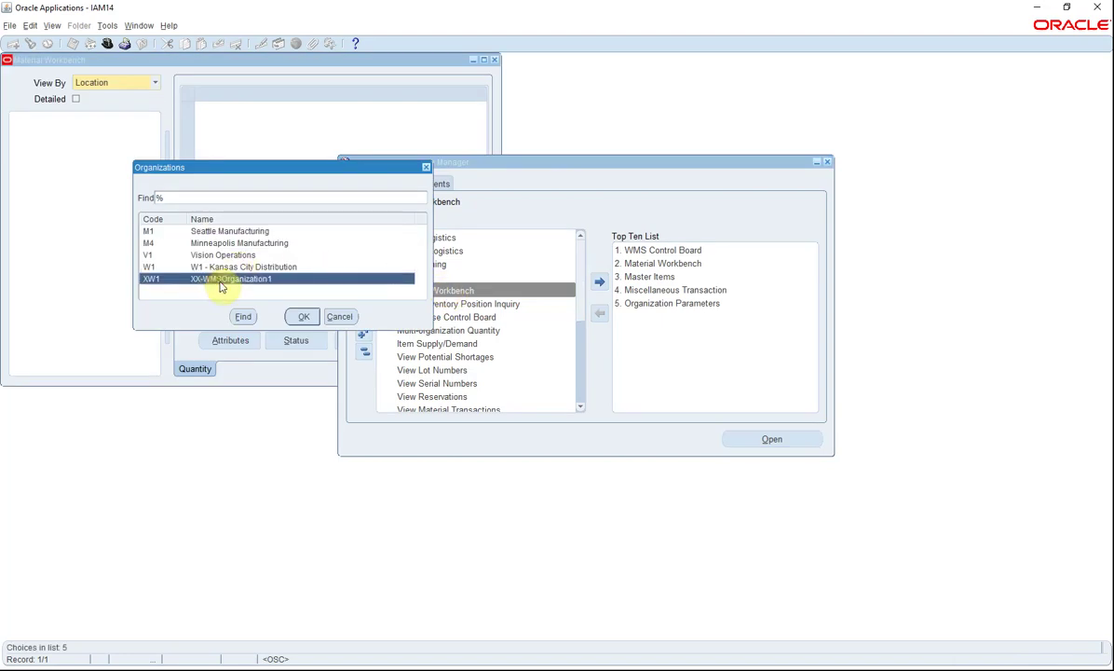
{"action": "left_click", "coordinate": [303, 315]}
Query detailed on-hand material for XX Pull Item by location and check its on-hand, unpacked and packed quantities
{"action": "type", "text": "XX Pull Item"}
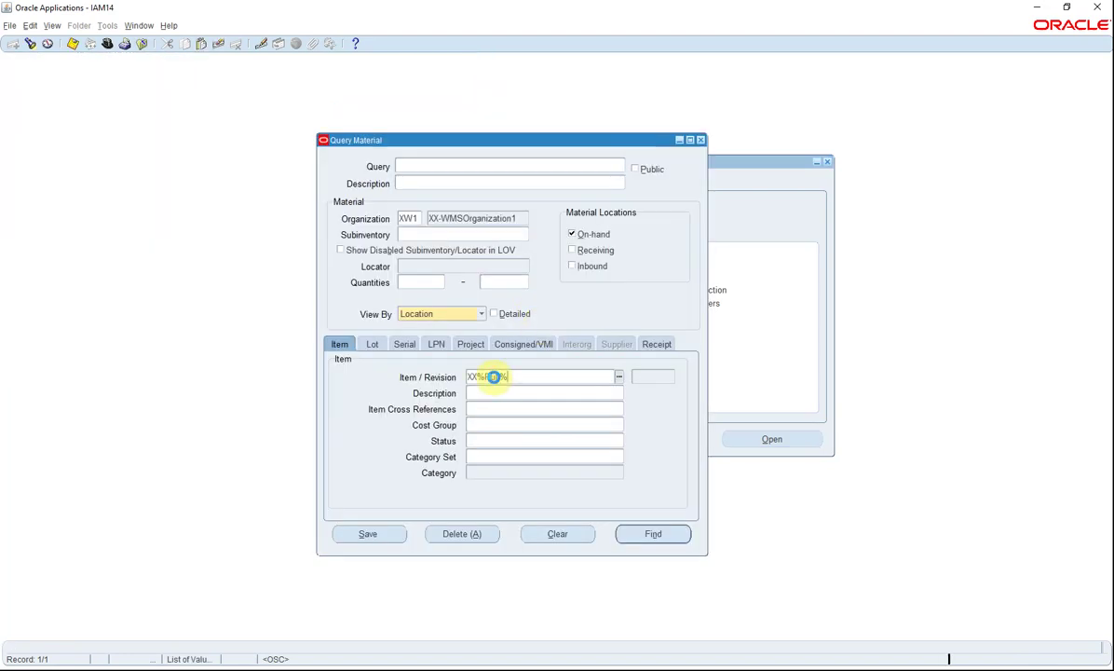
{"action": "key", "text": "Tab"}
{"action": "left_click", "coordinate": [495, 314]}
{"action": "left_click", "coordinate": [657, 534]}
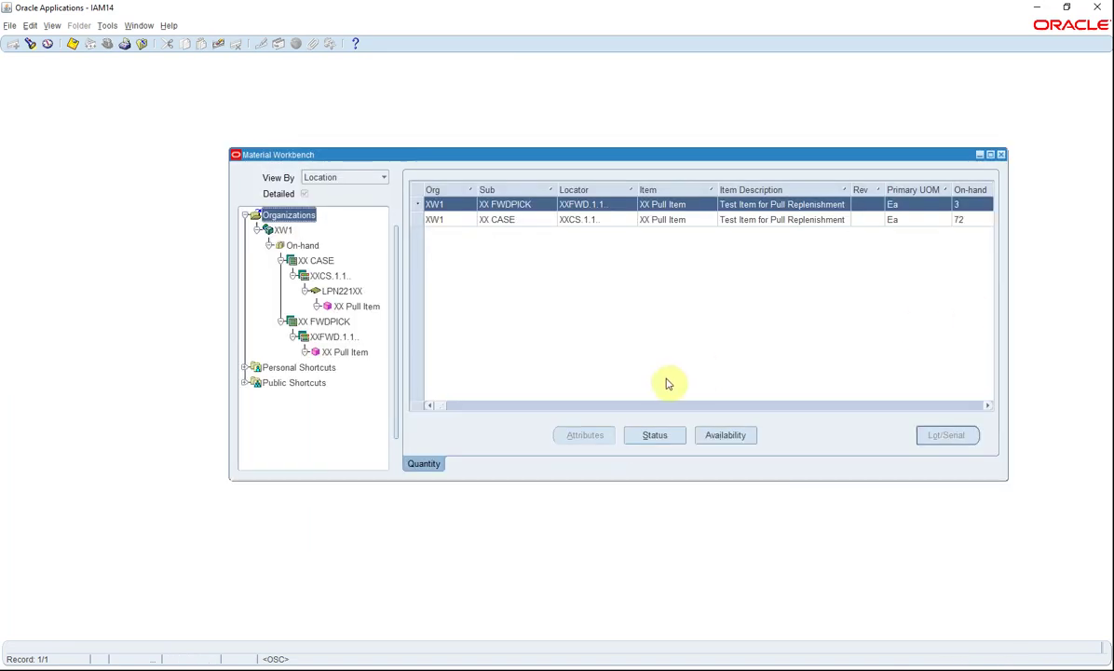
{"action": "left_click", "coordinate": [454, 407]}
{"action": "left_click_drag", "start_coordinate": [457, 415], "coordinate": [490, 423]}
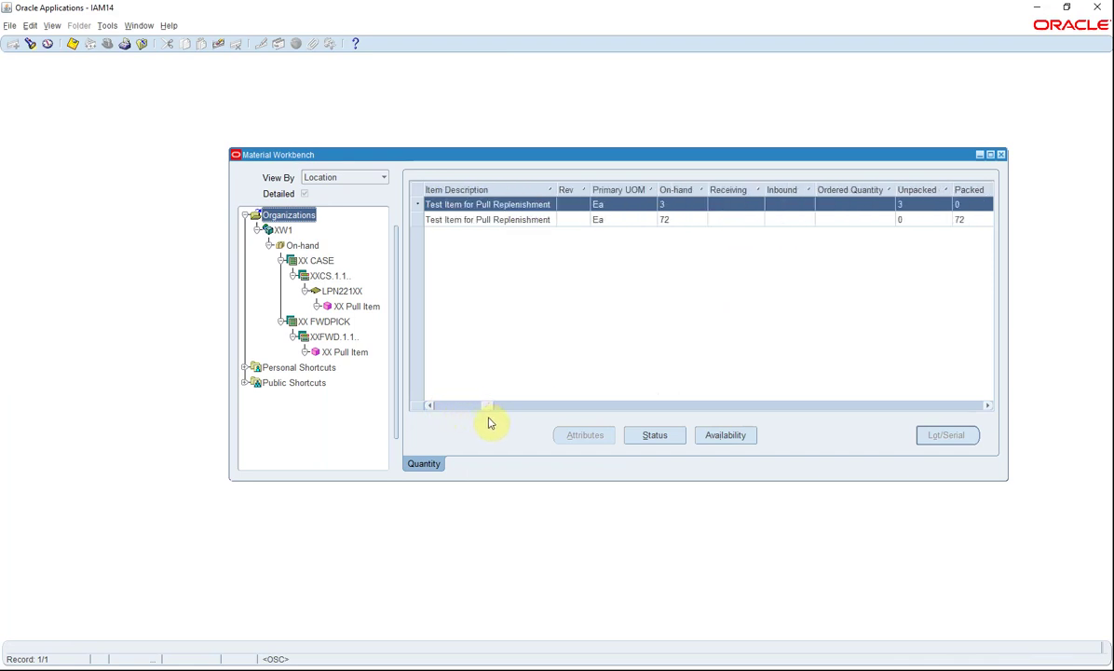